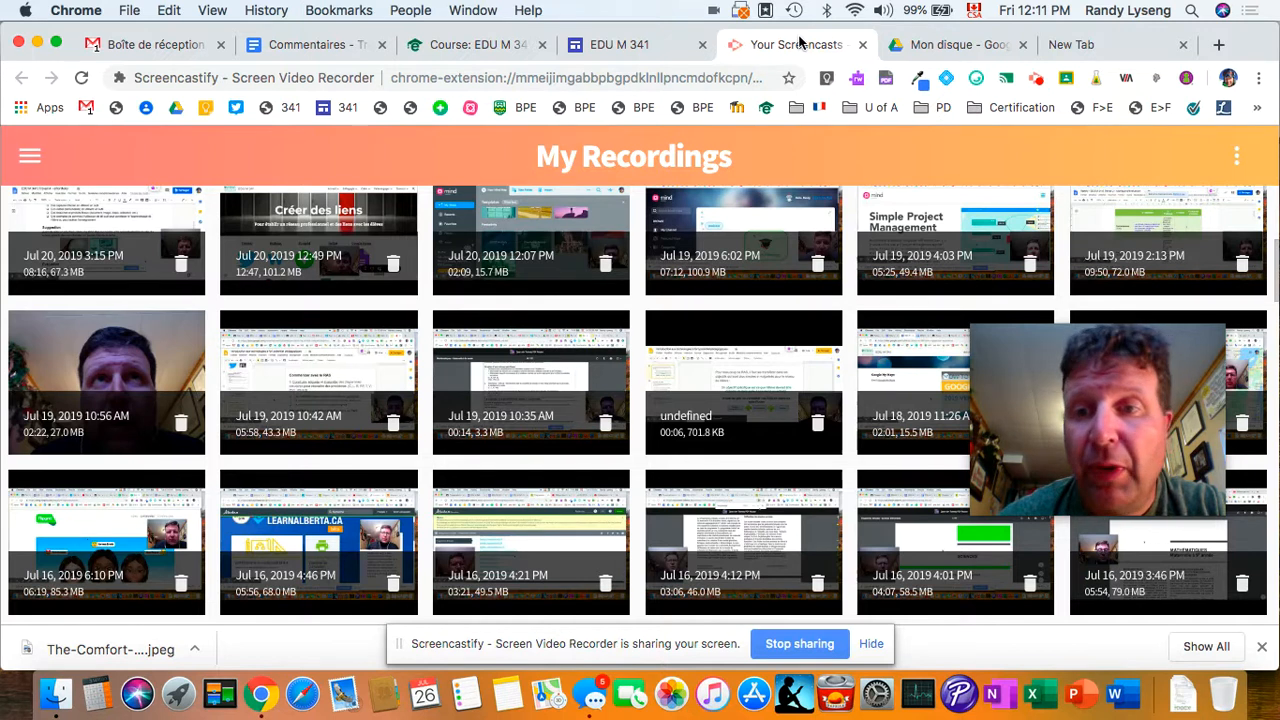
Switch to Google Drive and open the Screencastify folder in Mon disque
left_click(933, 47)
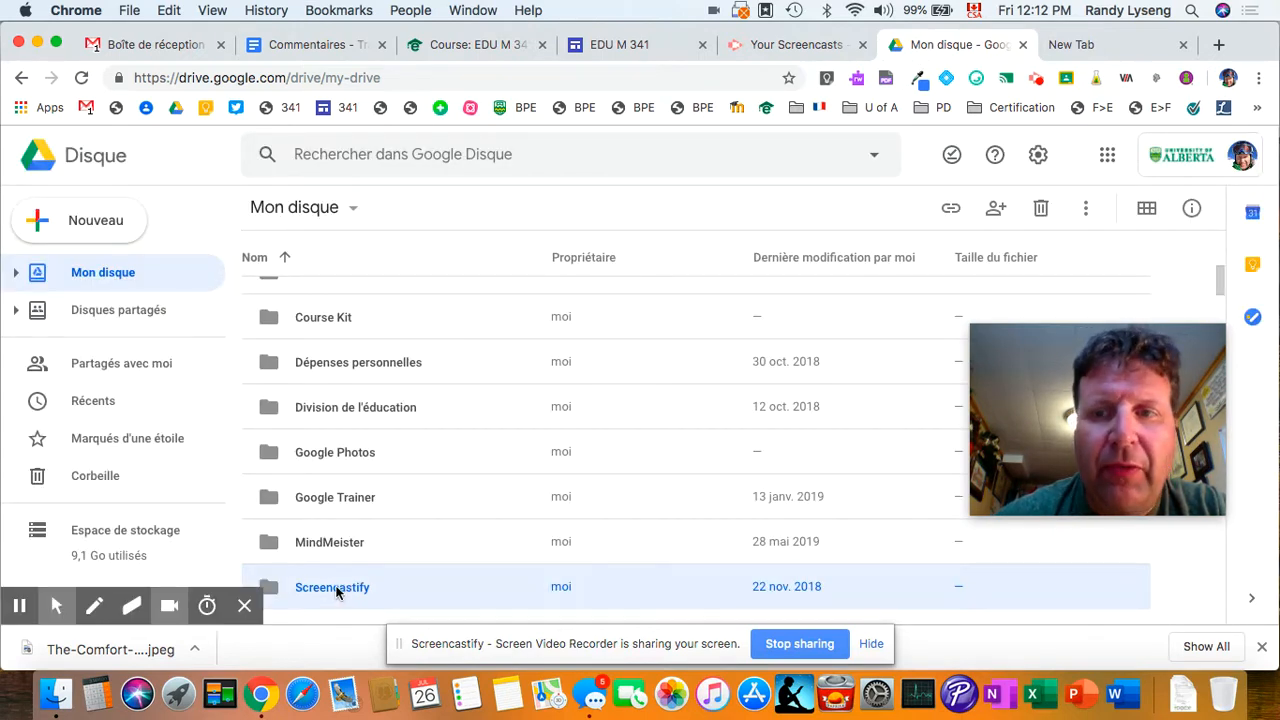
scroll(336, 591, "down", 1)
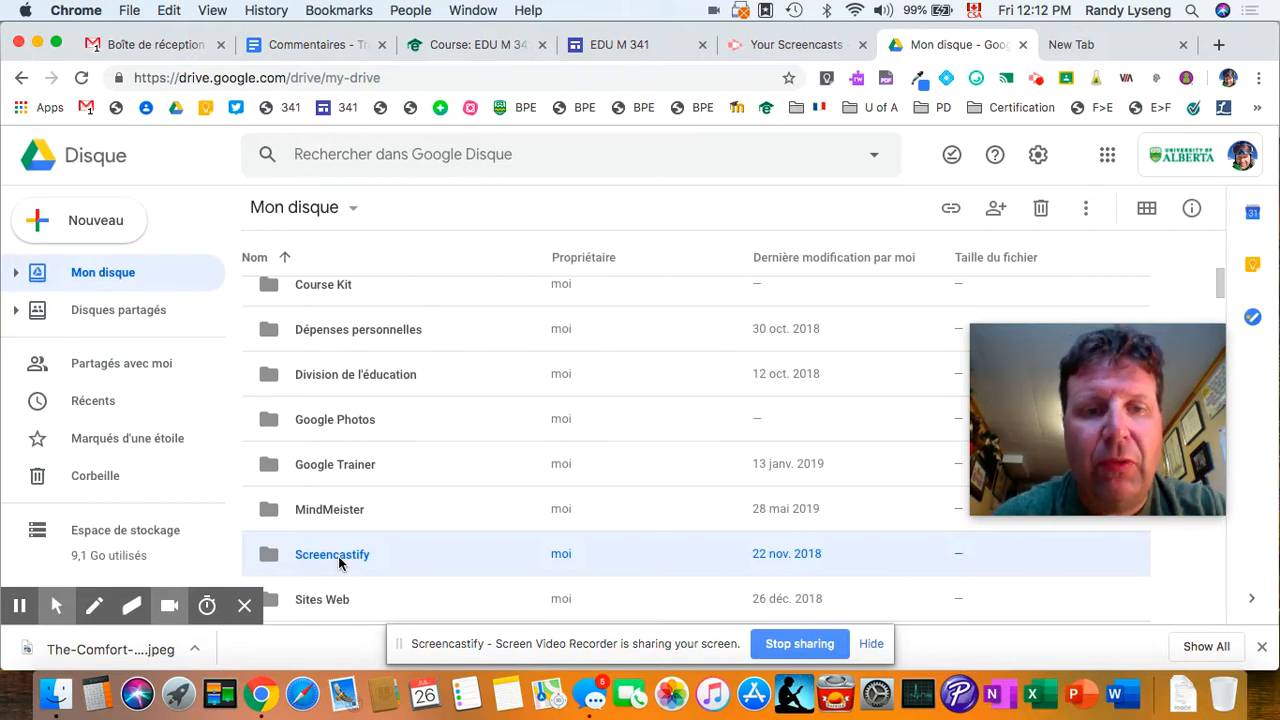
double_click(338, 560)
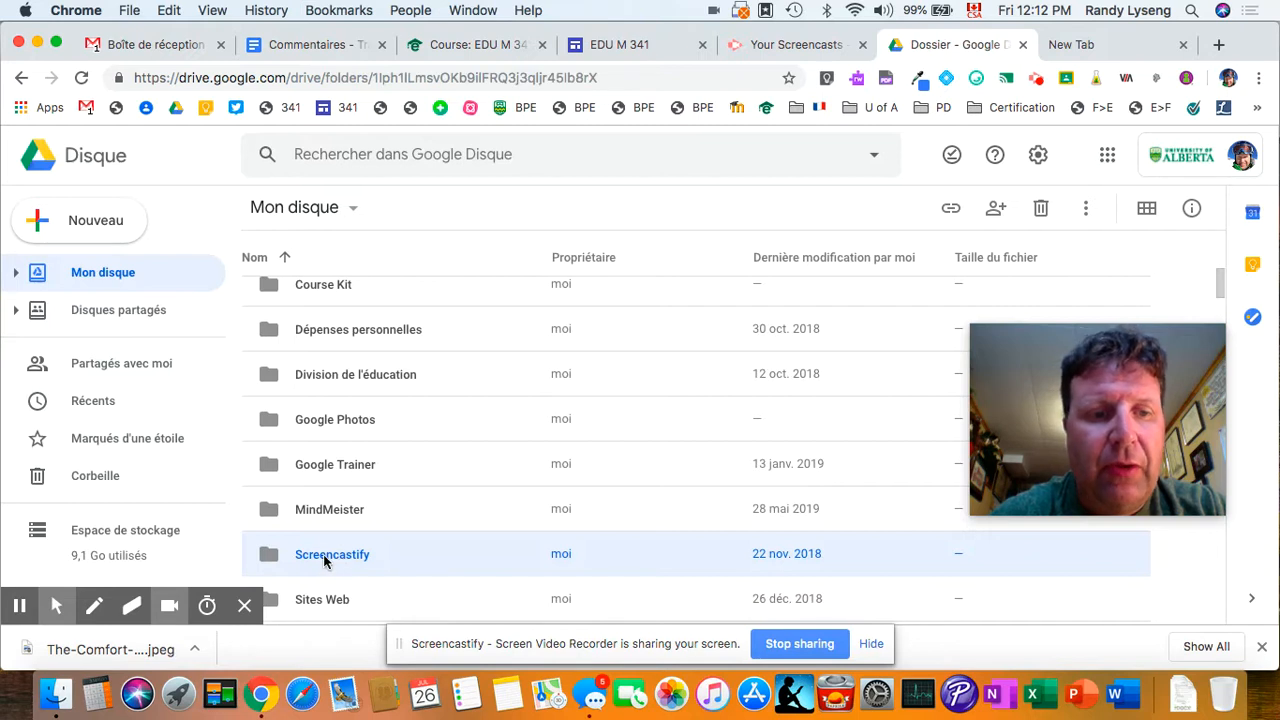
left_click(323, 556)
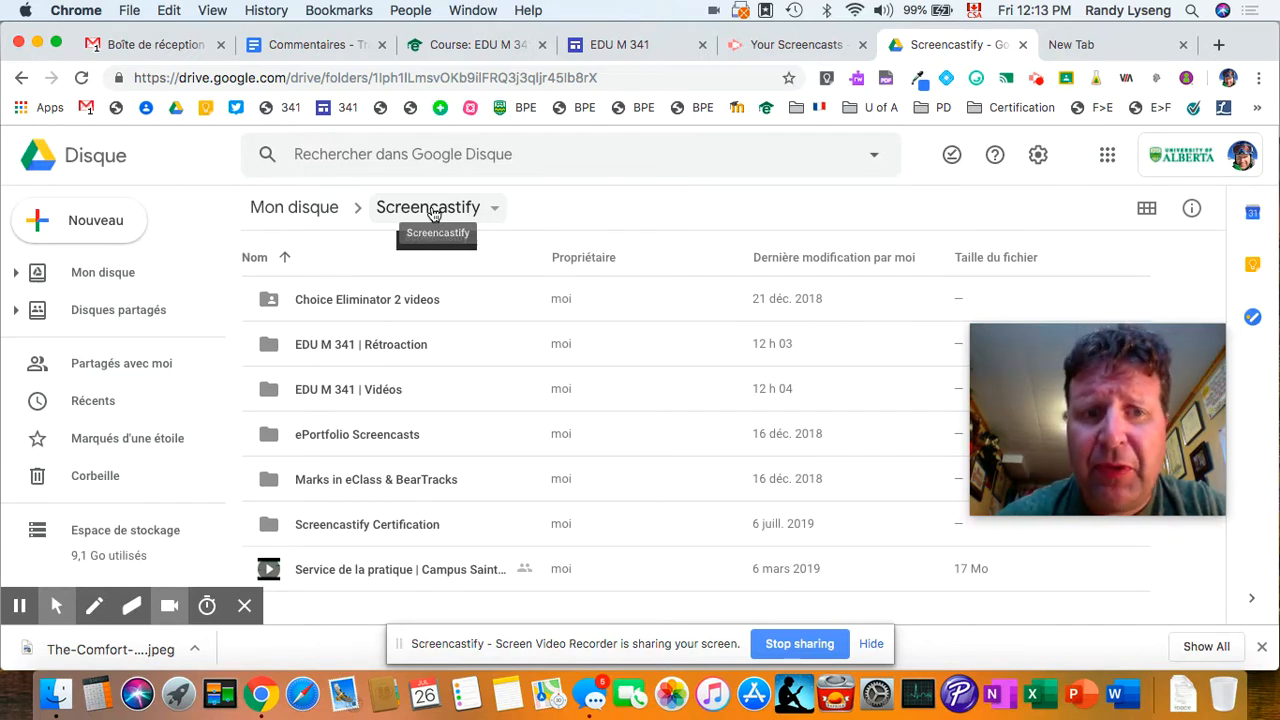
Share the Screencastify folder with "tous les utilisateurs disposant du lien", keeping access at Lecture seule, and close the sharing settings
left_click(497, 210)
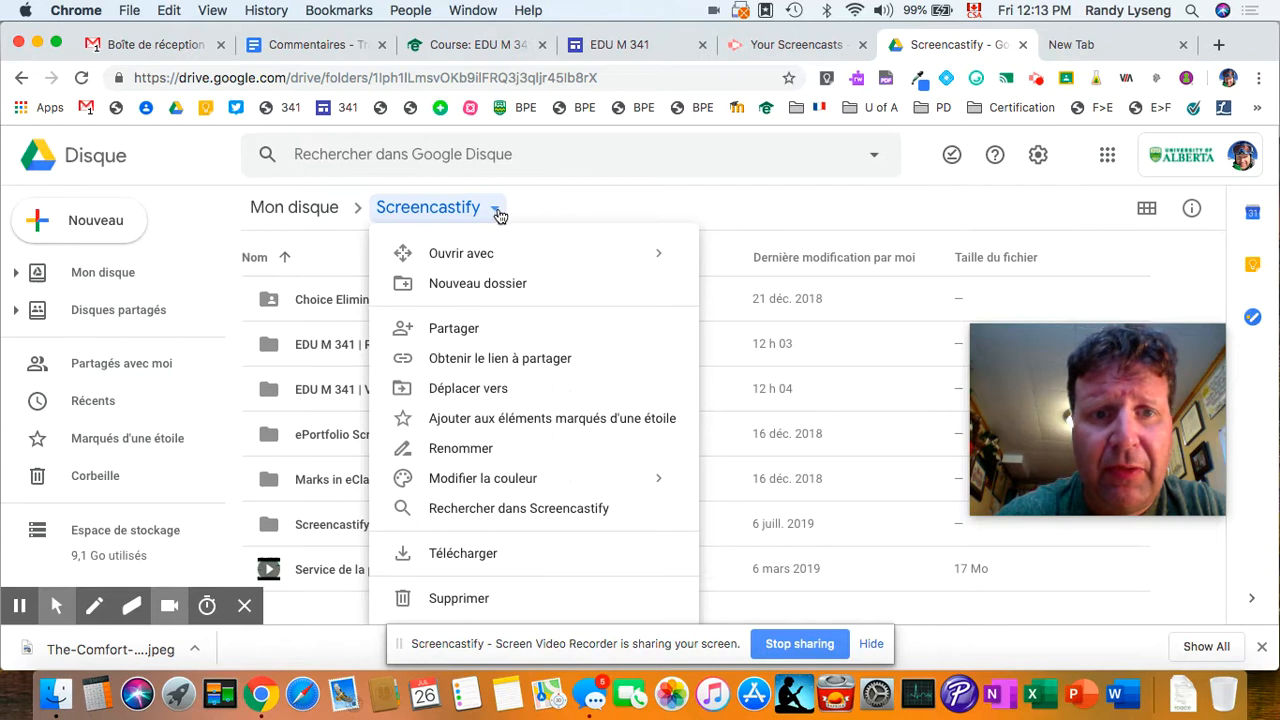
left_click(458, 330)
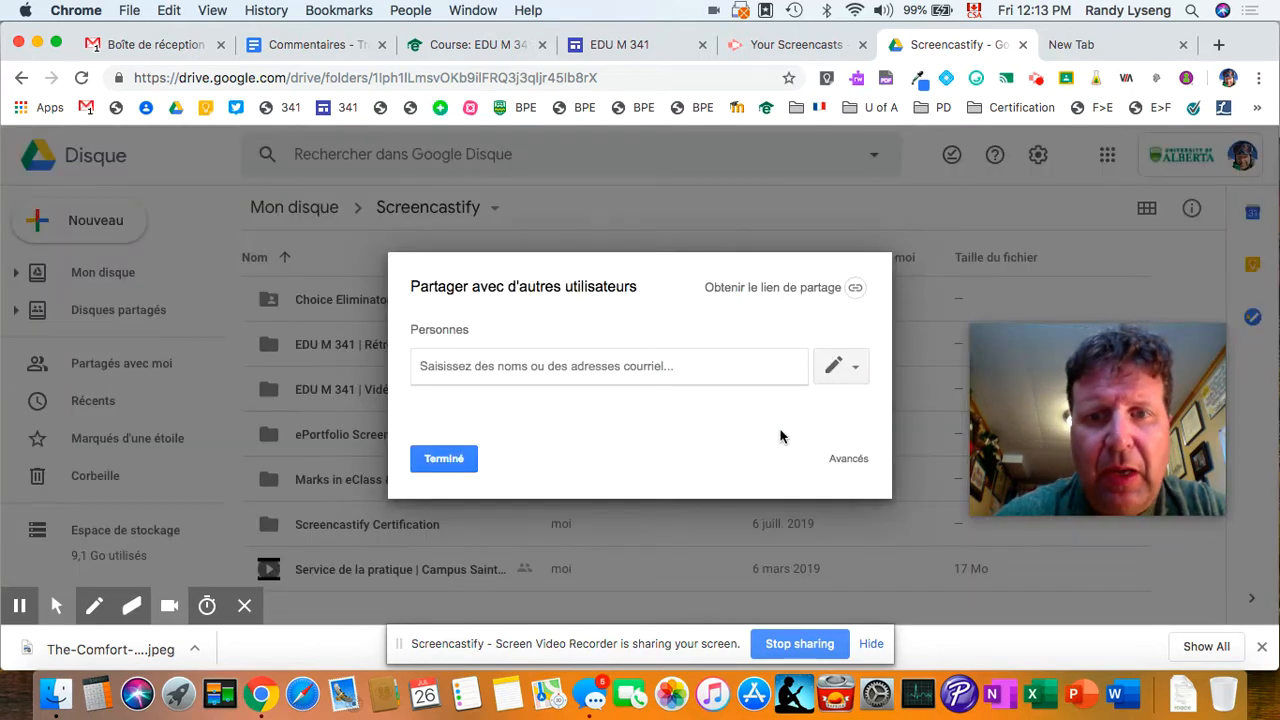
left_click(848, 462)
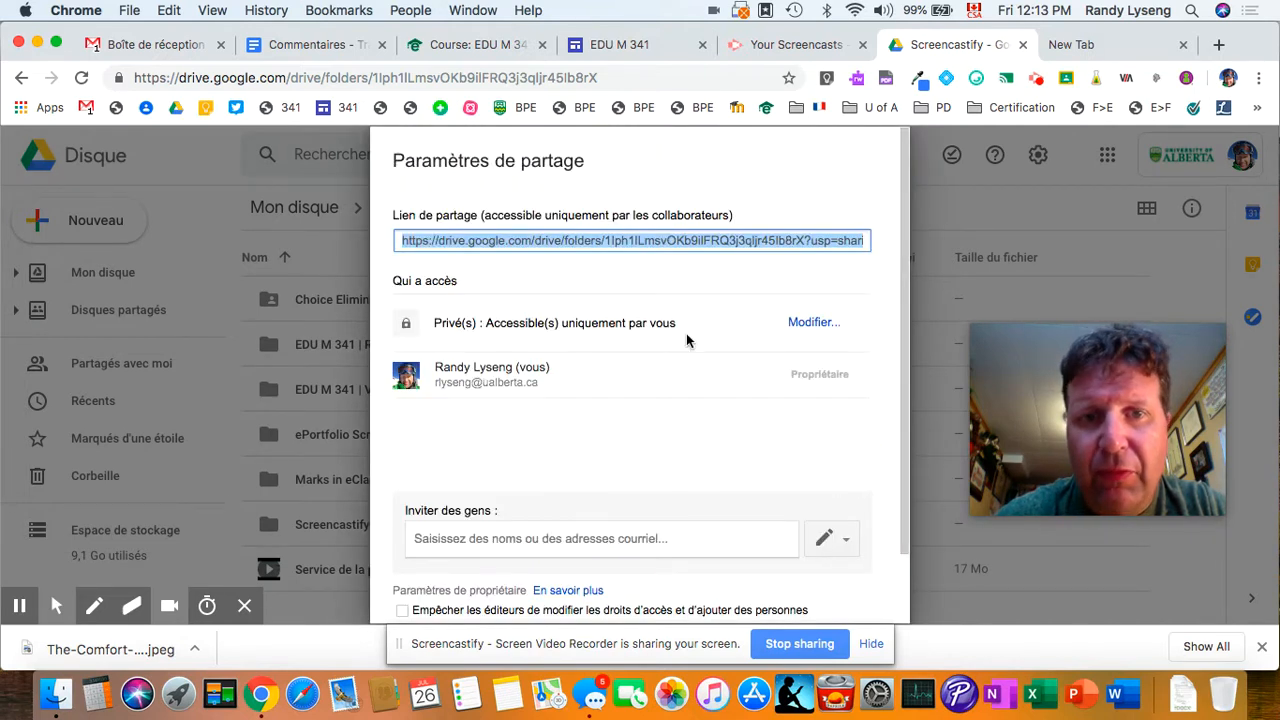
left_click(815, 330)
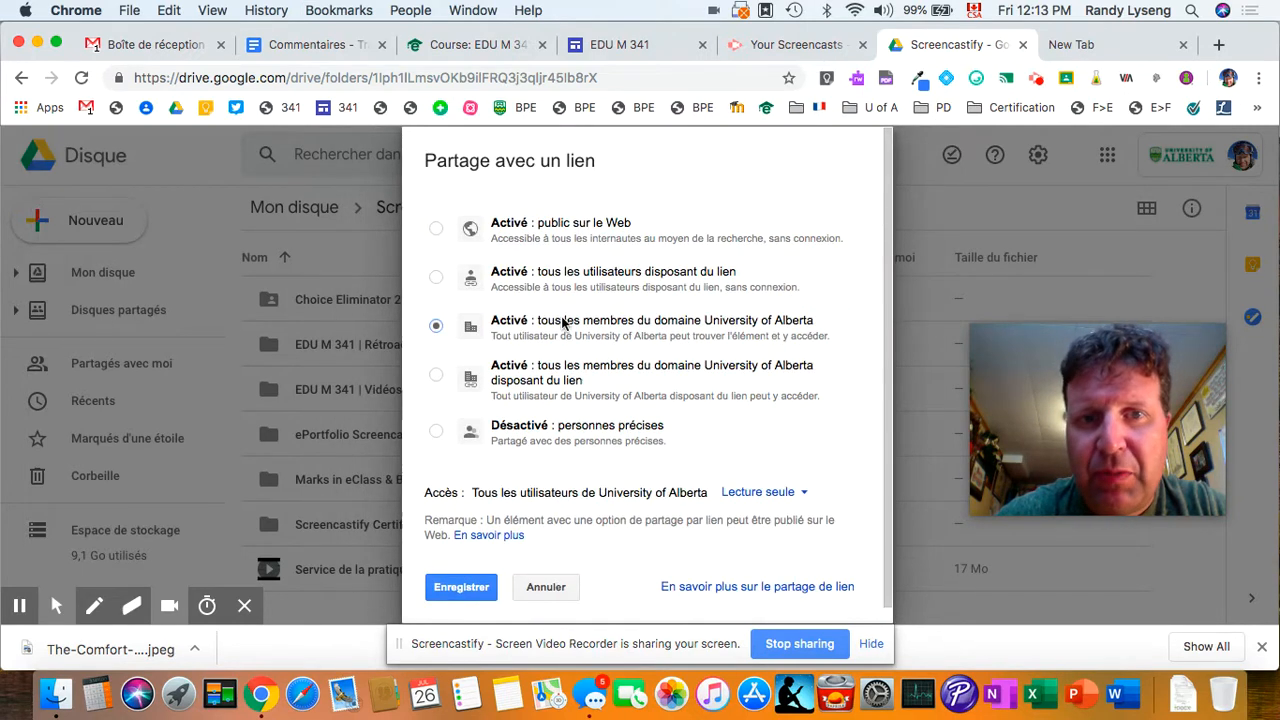
left_click(436, 378)
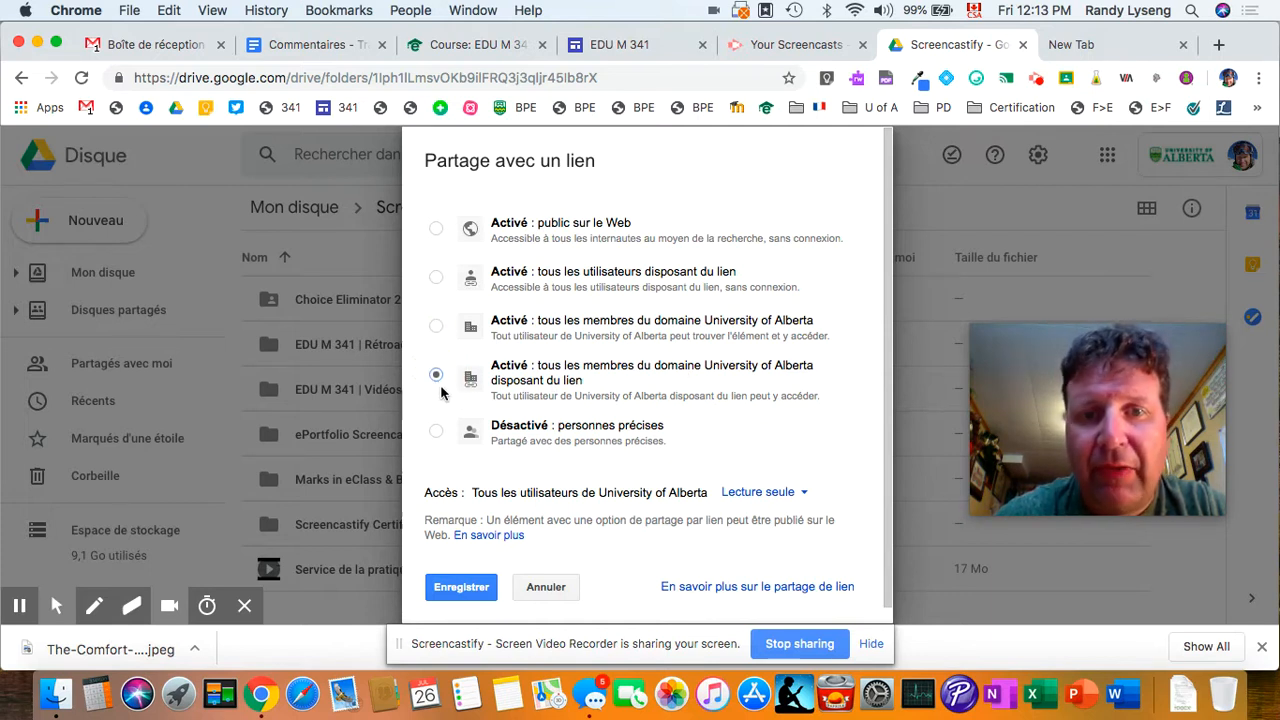
left_click(436, 278)
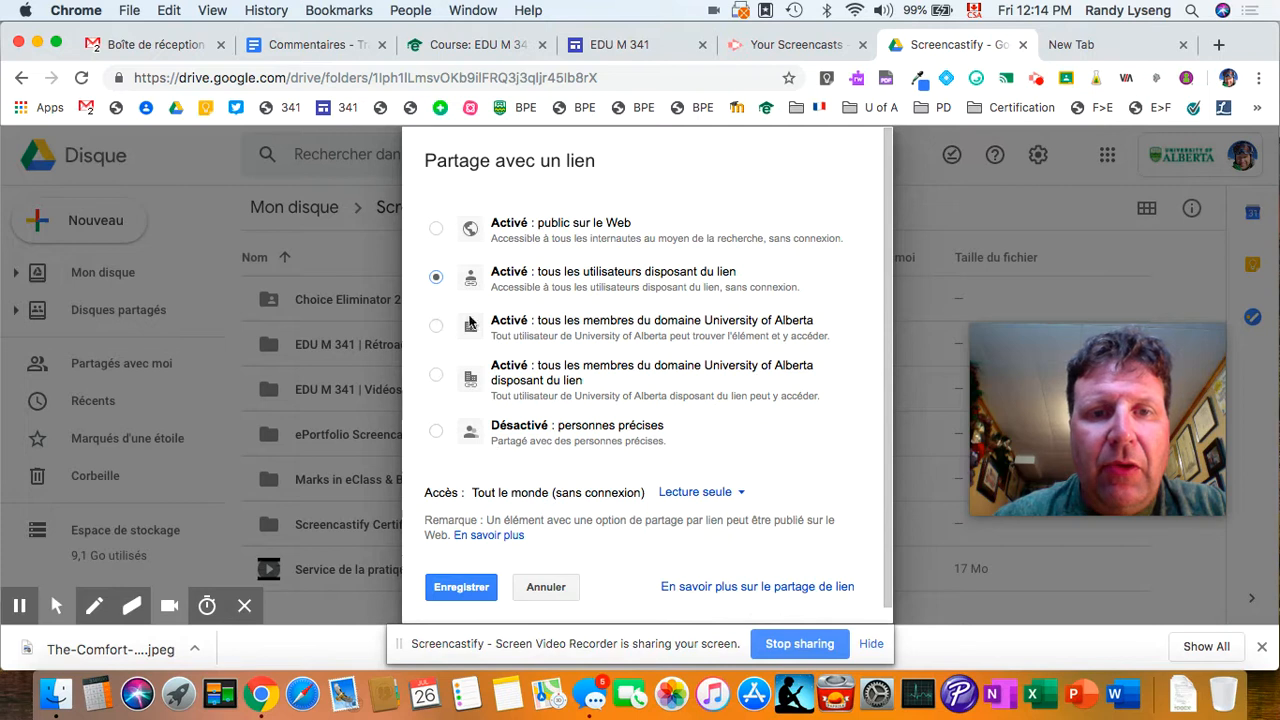
left_click(450, 594)
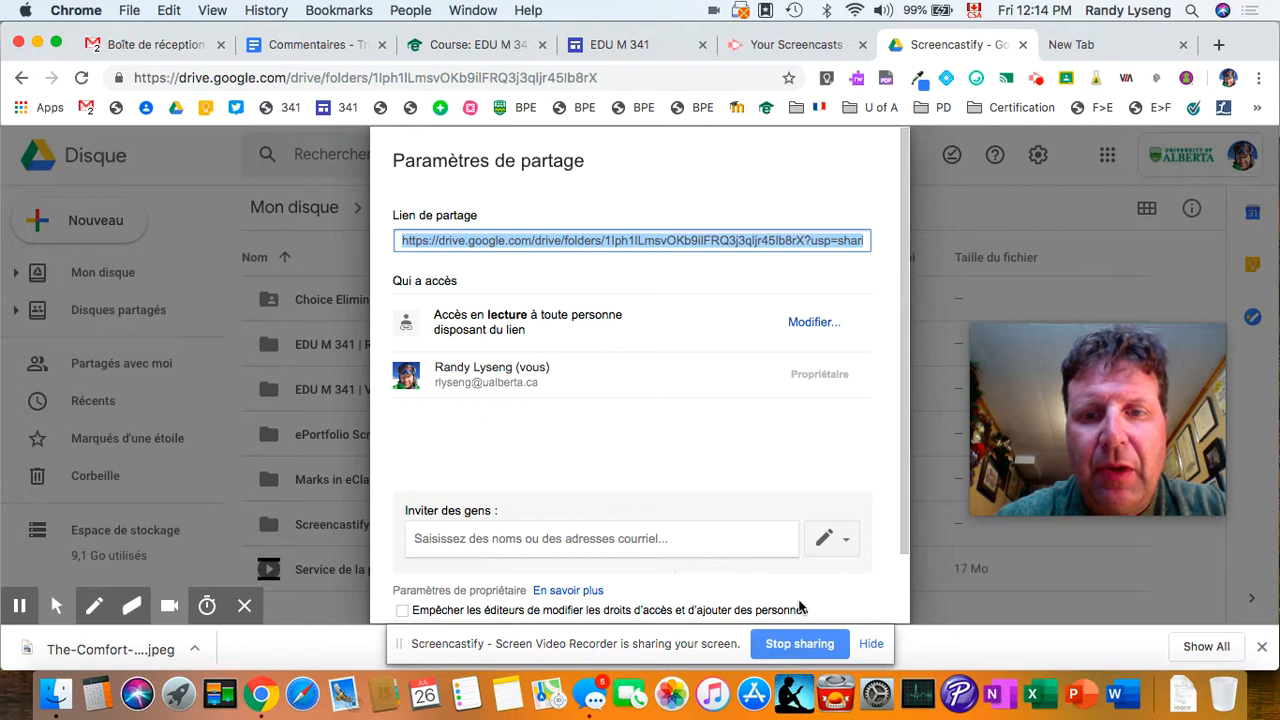
scroll(769, 525, "down", 2)
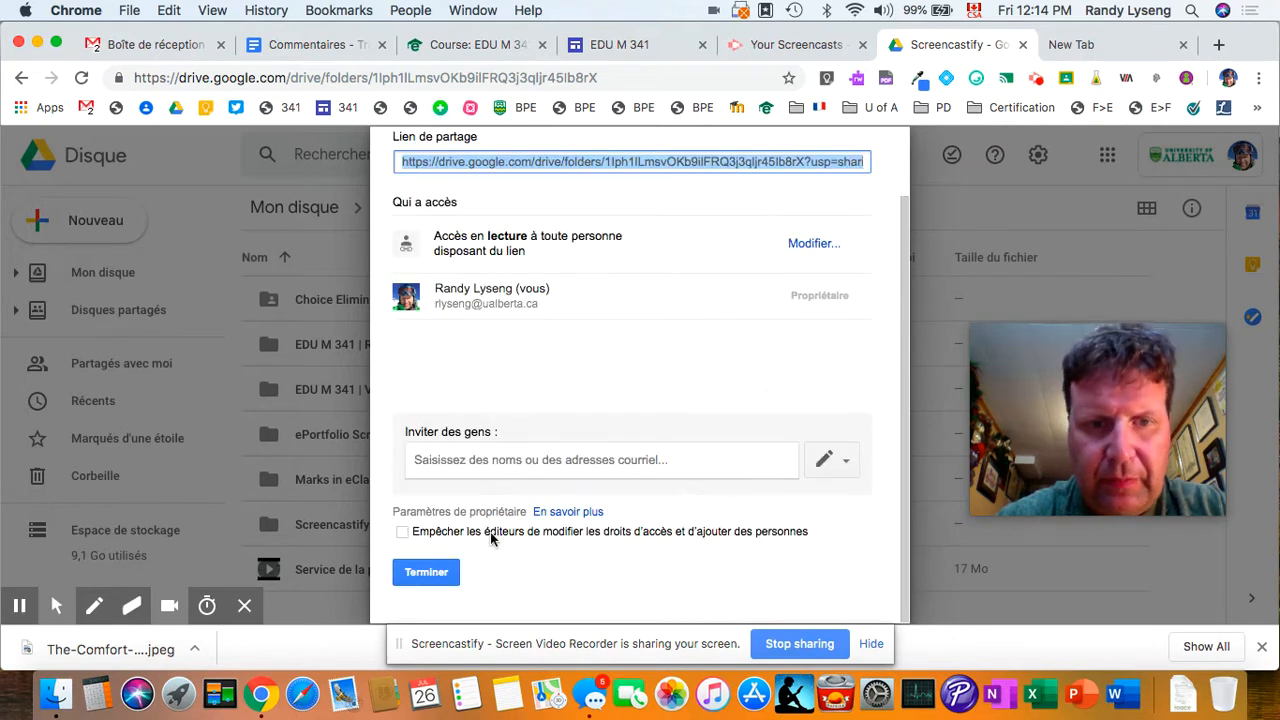
left_click(421, 573)
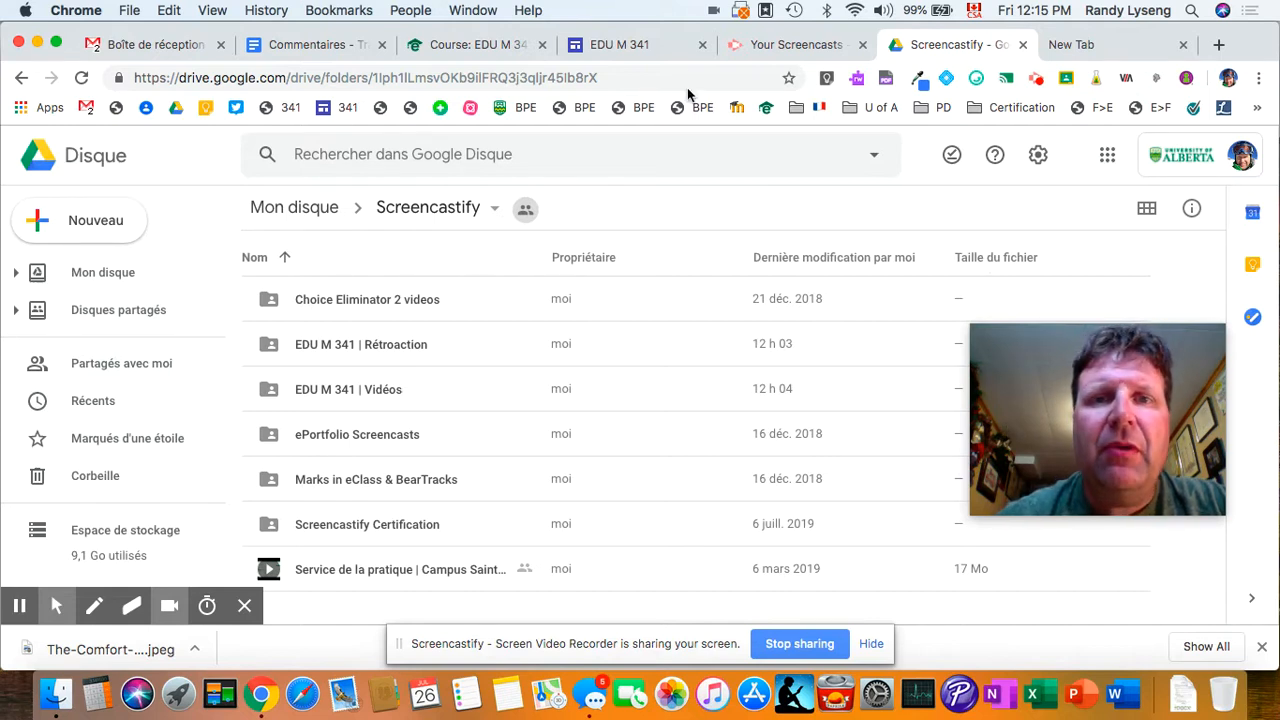
Switch to the EDU M 341 site editor and move the floating webcam window off the insert options
left_click(645, 48)
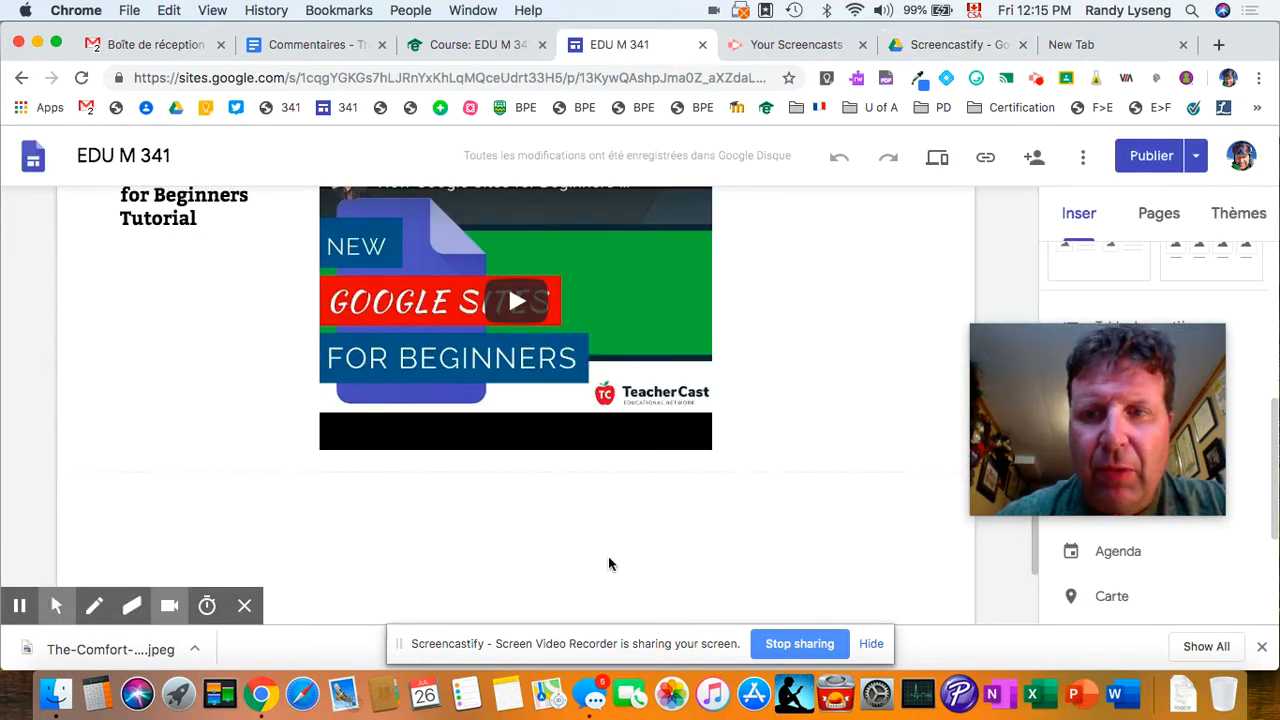
left_click_drag(1036, 376, 789, 235)
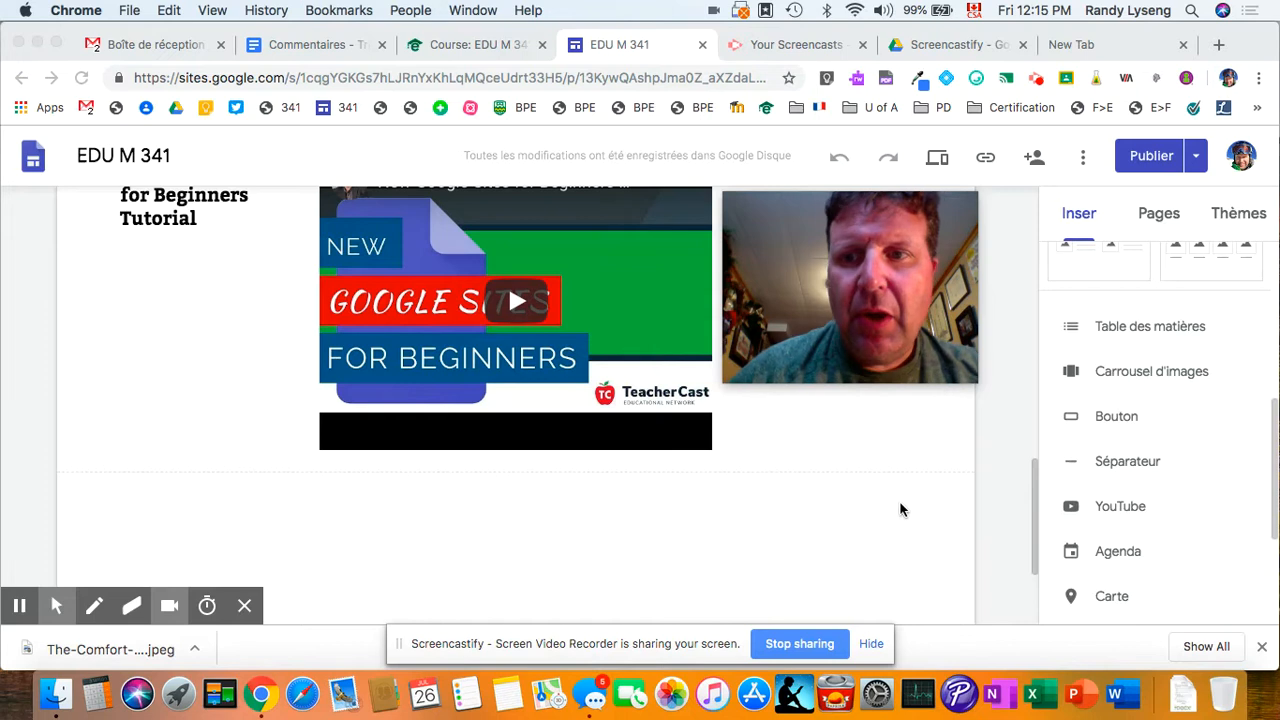
left_click(420, 578)
double_click(420, 577)
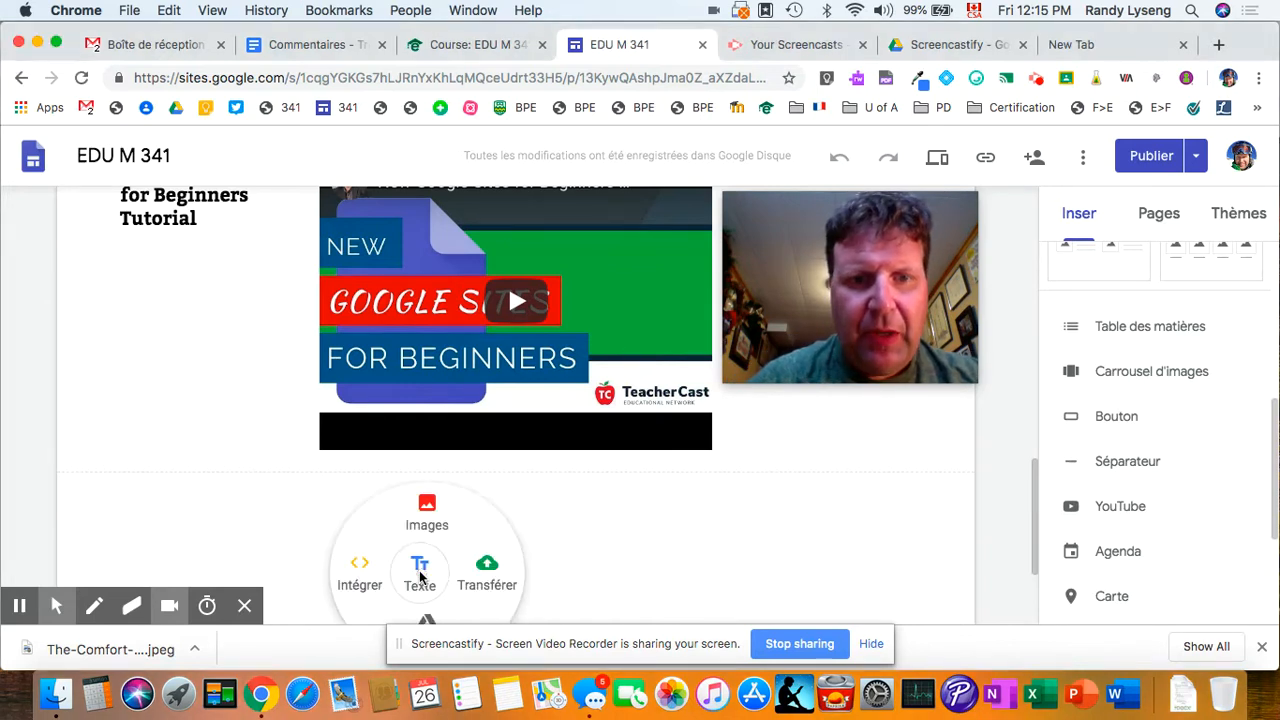
left_click(420, 572)
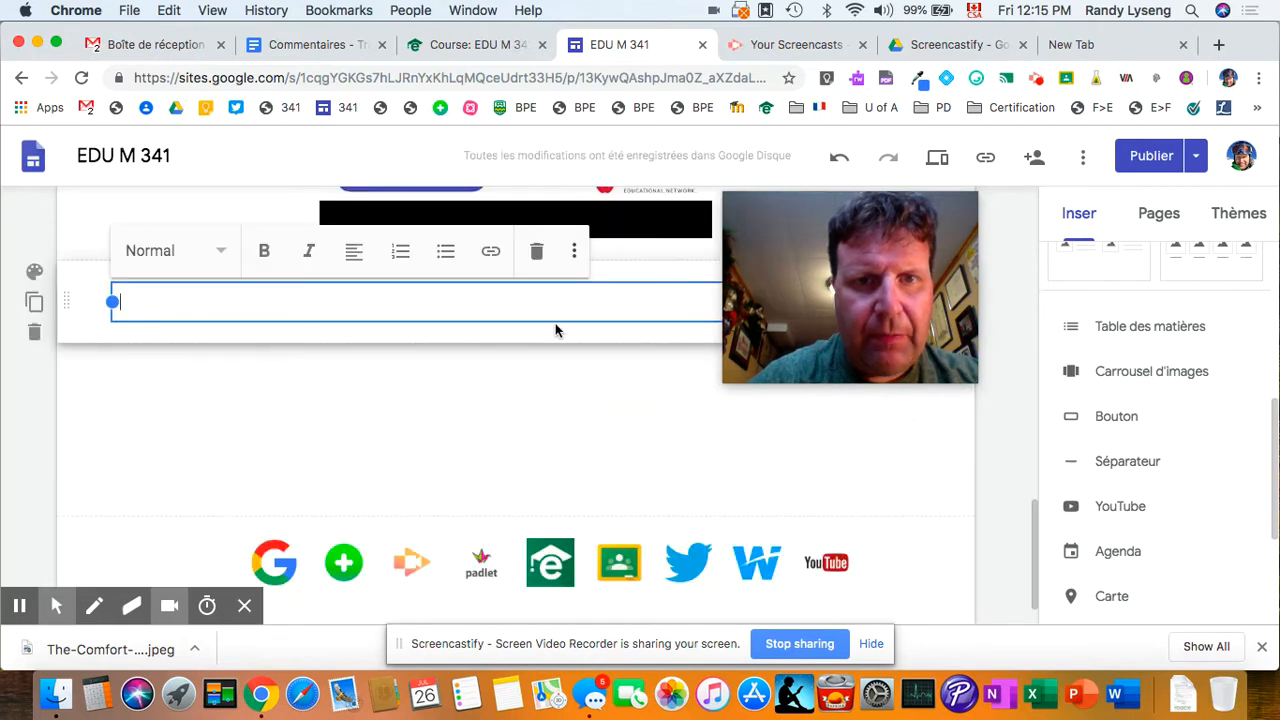
left_click(546, 258)
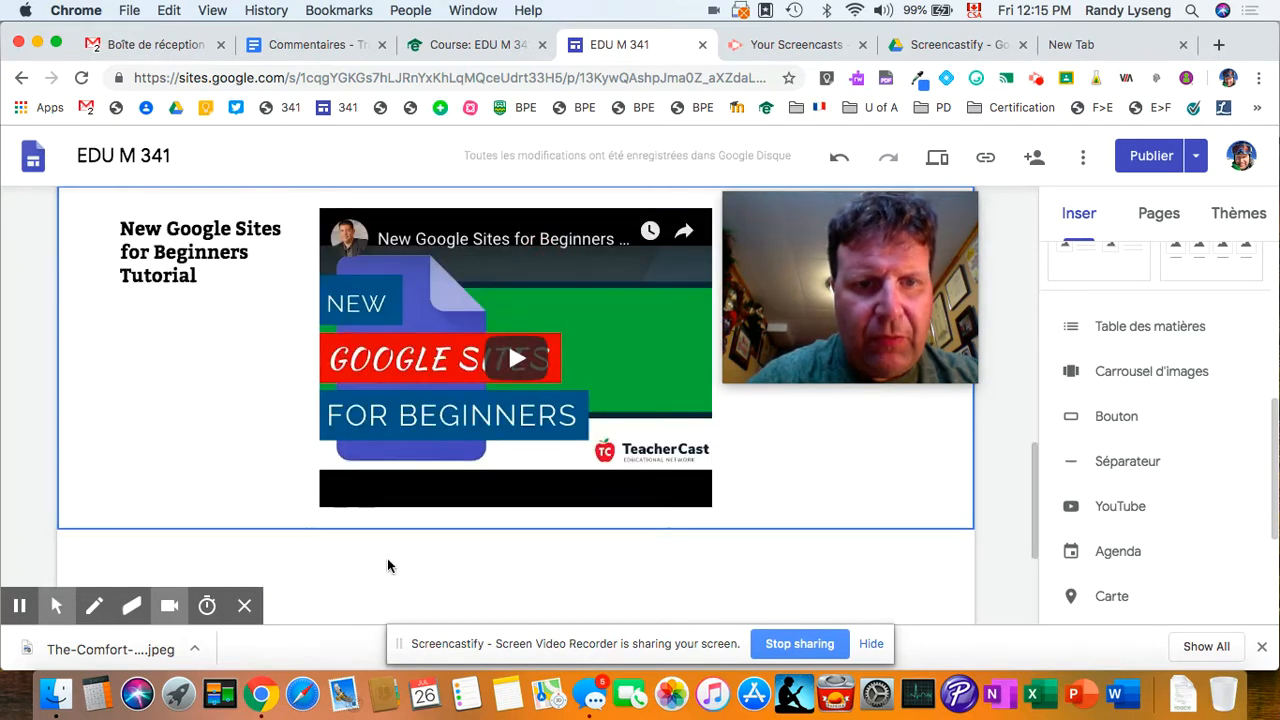
Start inserting a Google Drive file below the New Google Sites tutorial video and open Screencastify > EDU M 341 | Vidéos
scroll(387, 558, "down", 1)
scroll(390, 550, "down", 2)
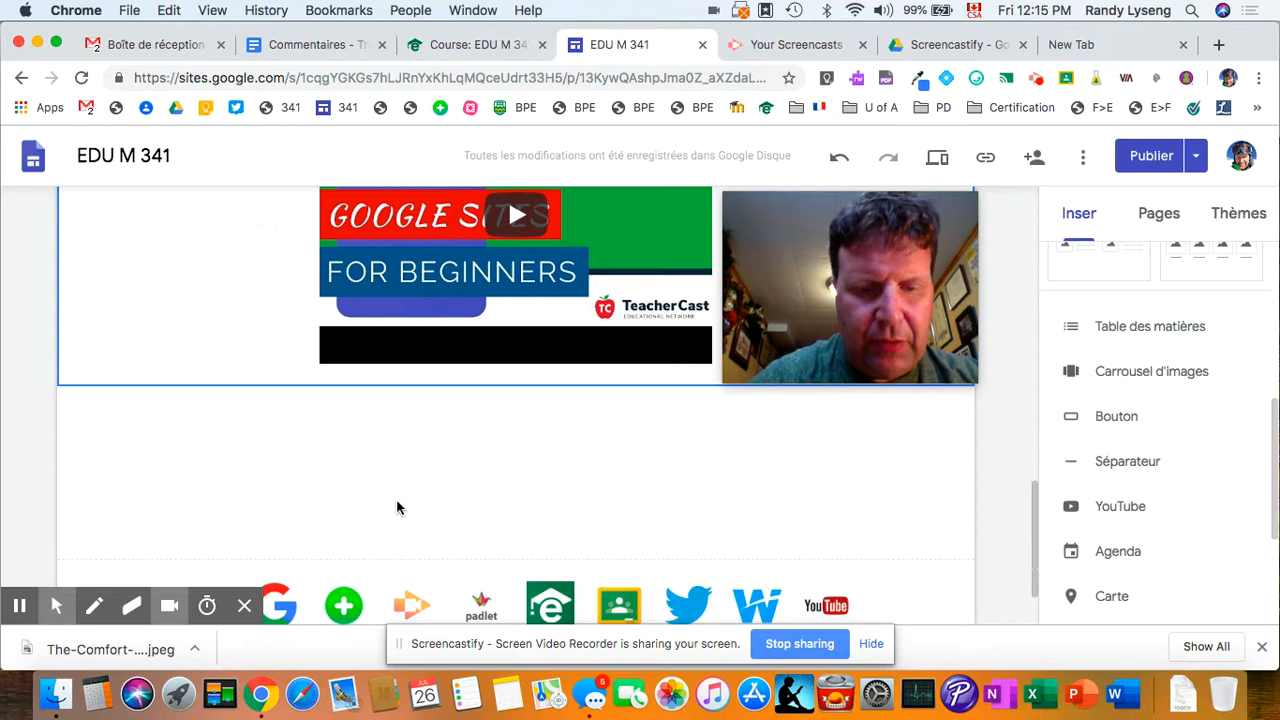
double_click(397, 507)
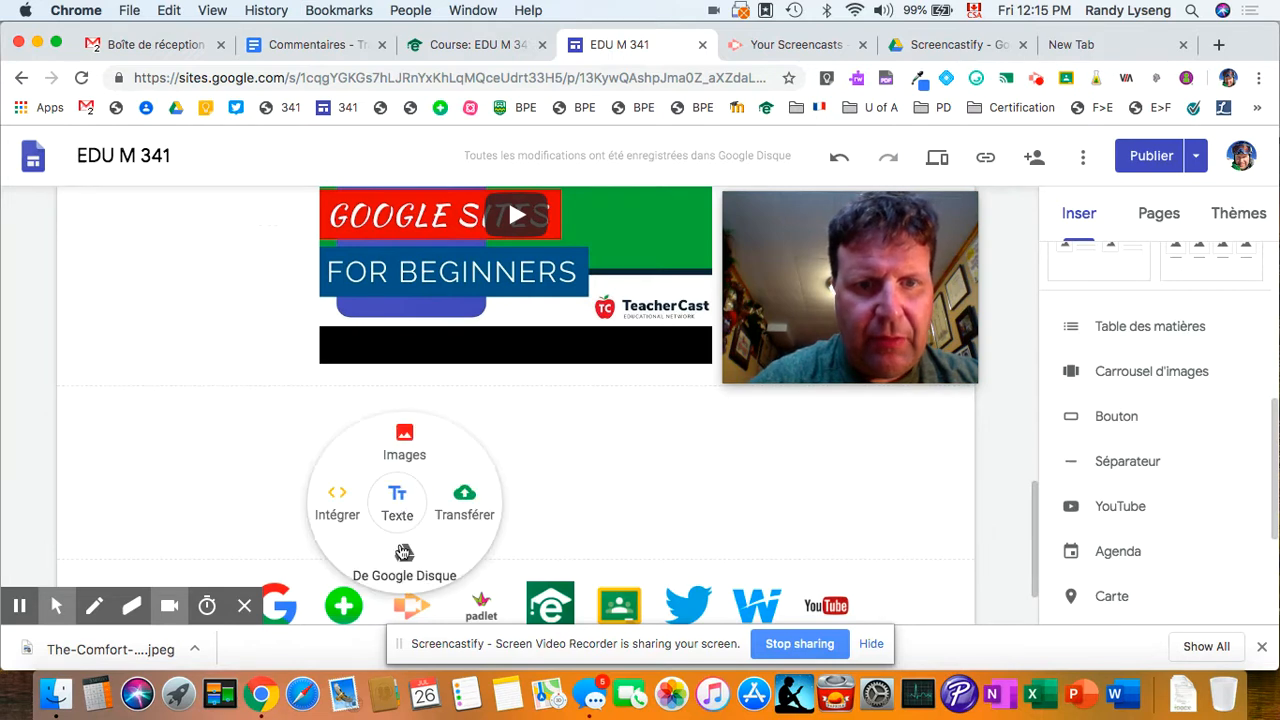
left_click(404, 556)
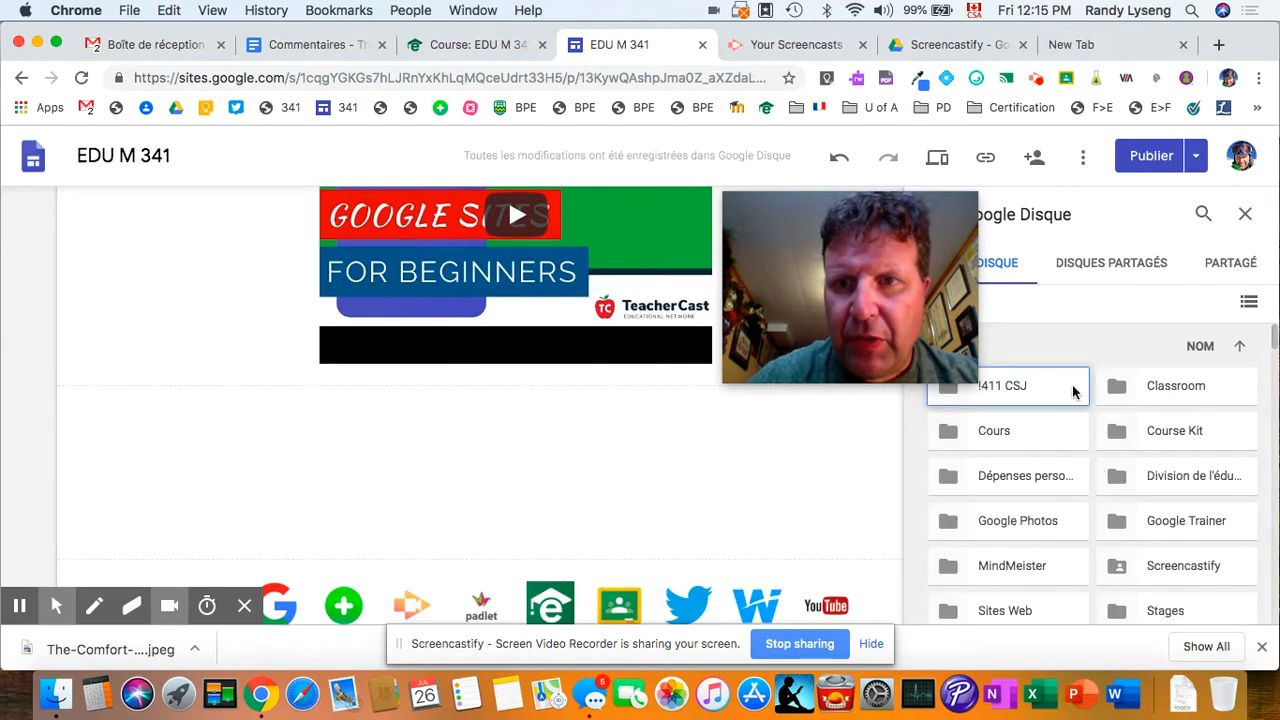
left_click(952, 440)
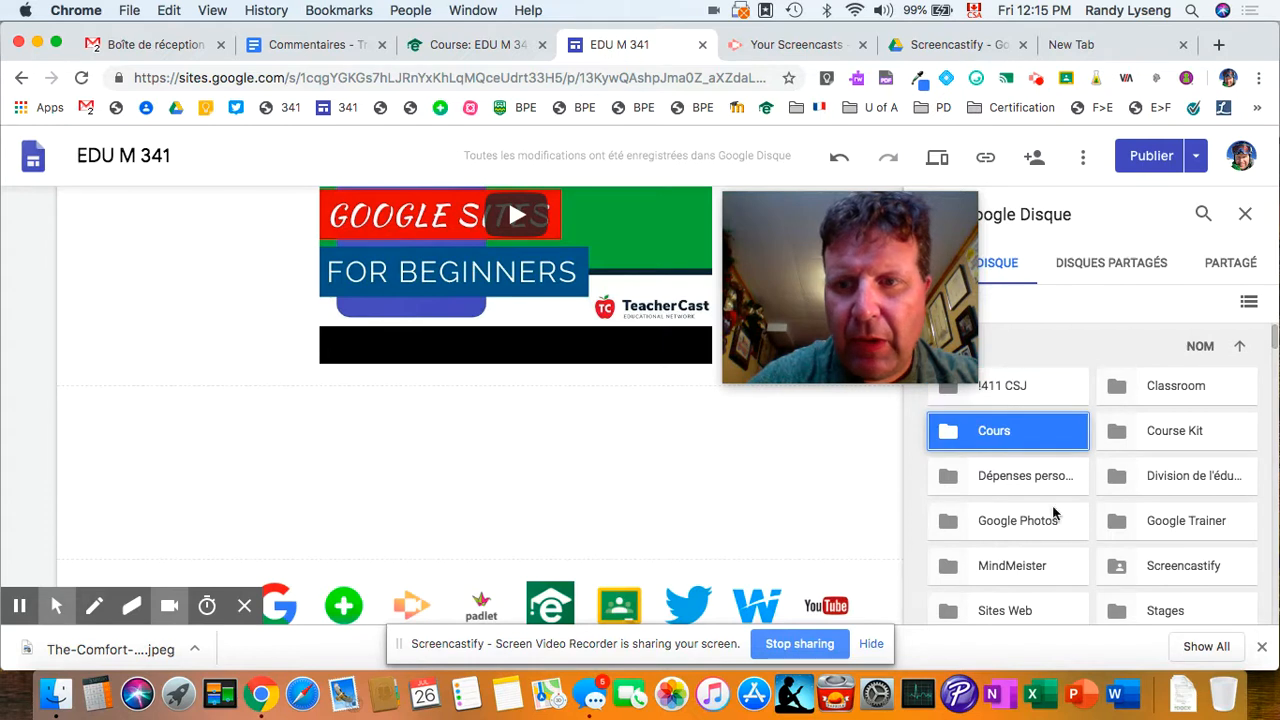
double_click(1133, 567)
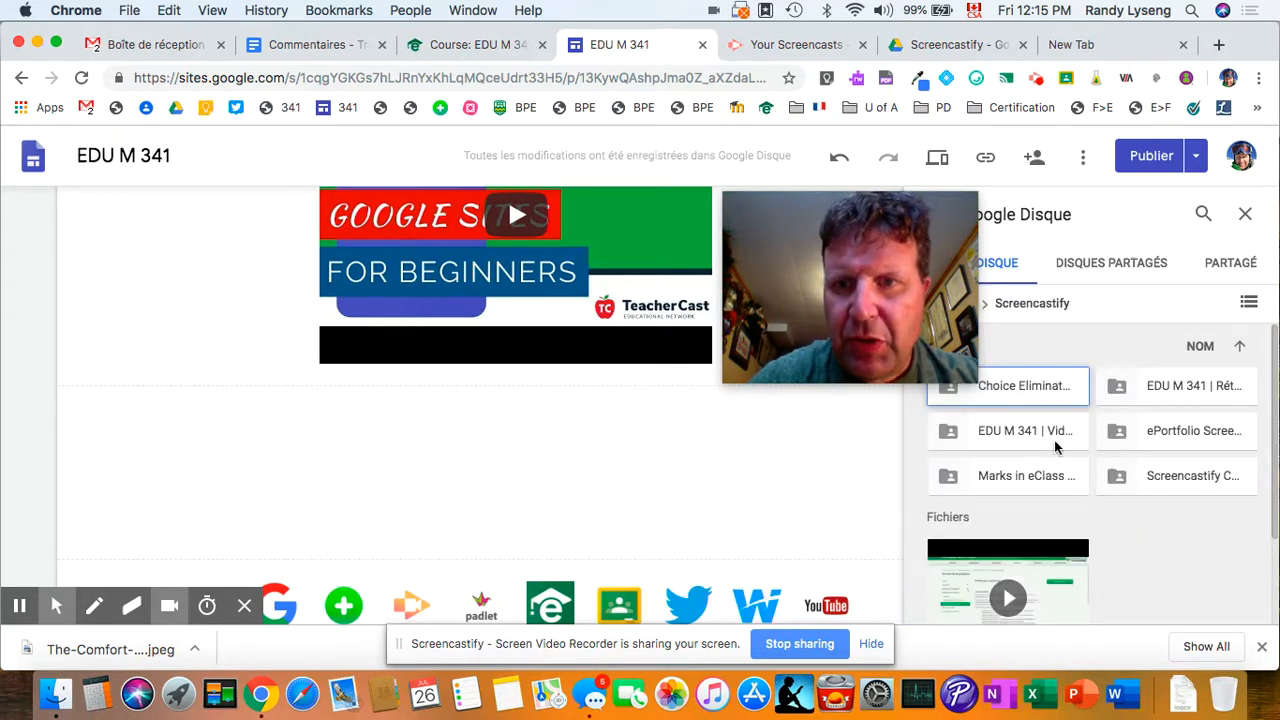
double_click(962, 436)
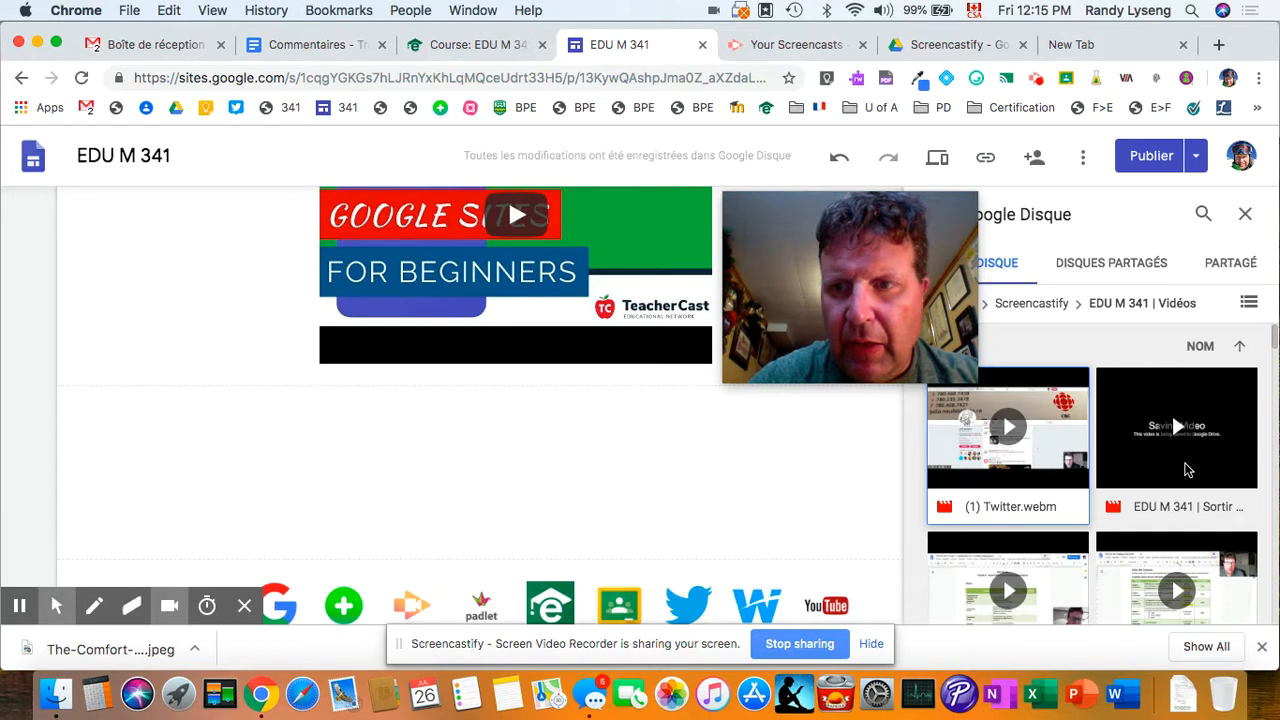
Insert the "EDU M 341 | Sortir ..." video from the folder and centre it on the page below the tutorial video
scroll(1160, 480, "down", 1)
left_click(1172, 440)
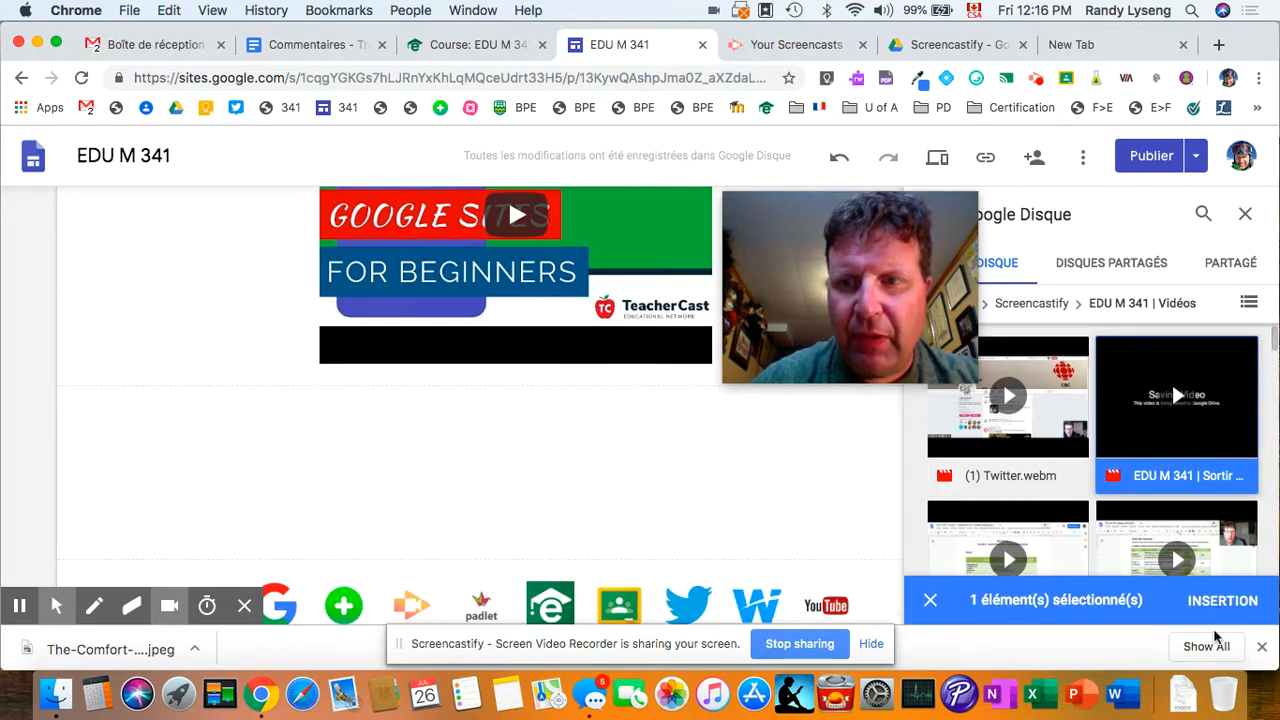
left_click(1222, 600)
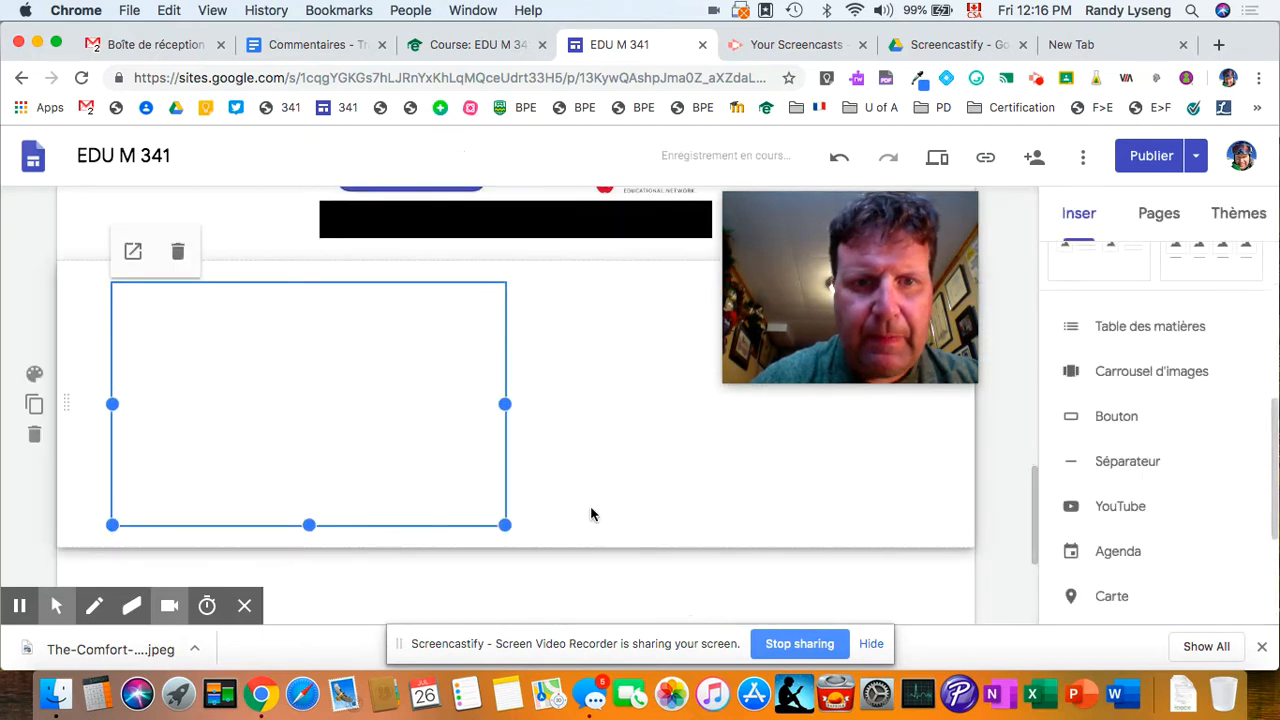
left_click_drag(354, 406, 560, 405)
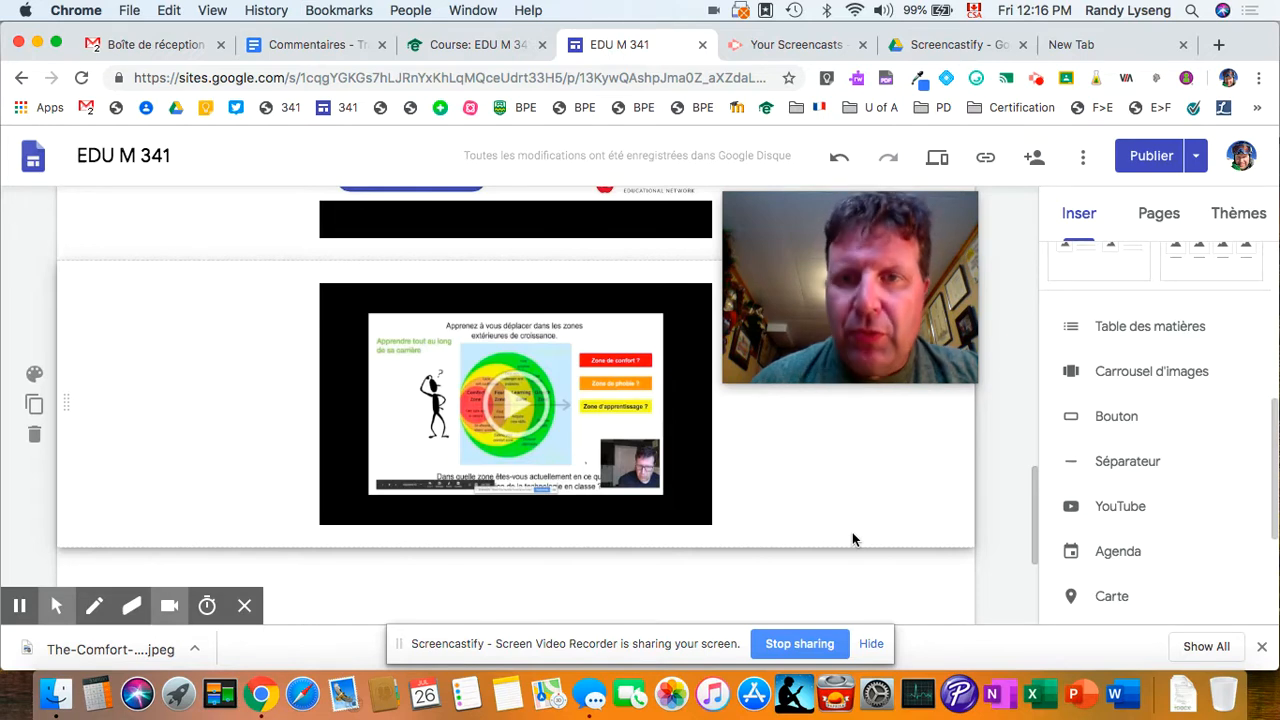
Insert the uploaded YouTube video "EDU M 341 | Message pour jour 15" and centre it below the Drive video
scroll(852, 540, "down", 3)
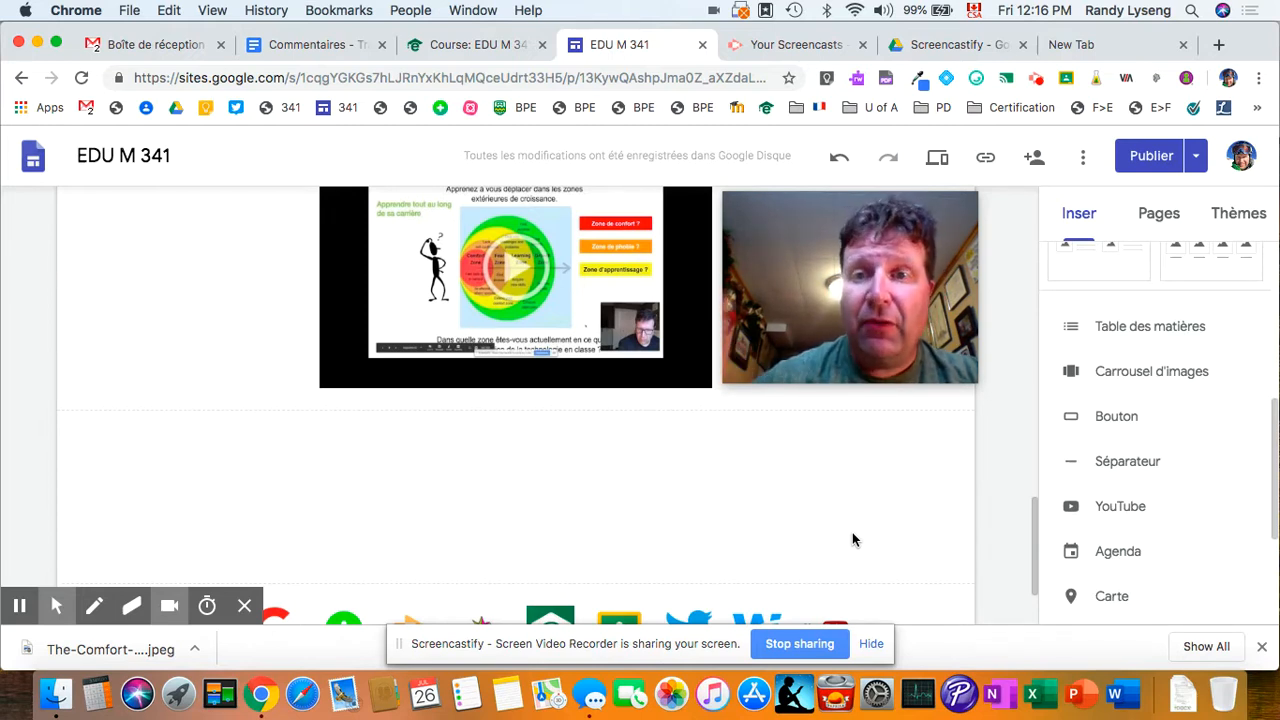
left_click(1110, 508)
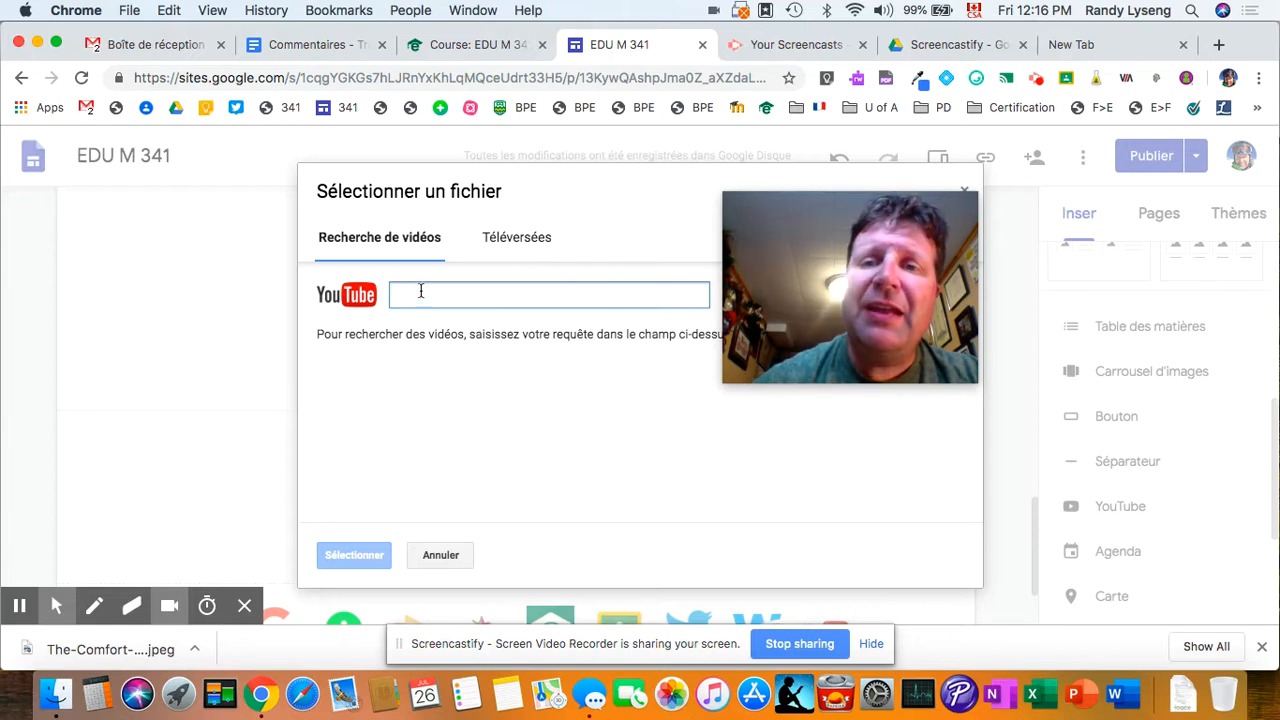
left_click(511, 245)
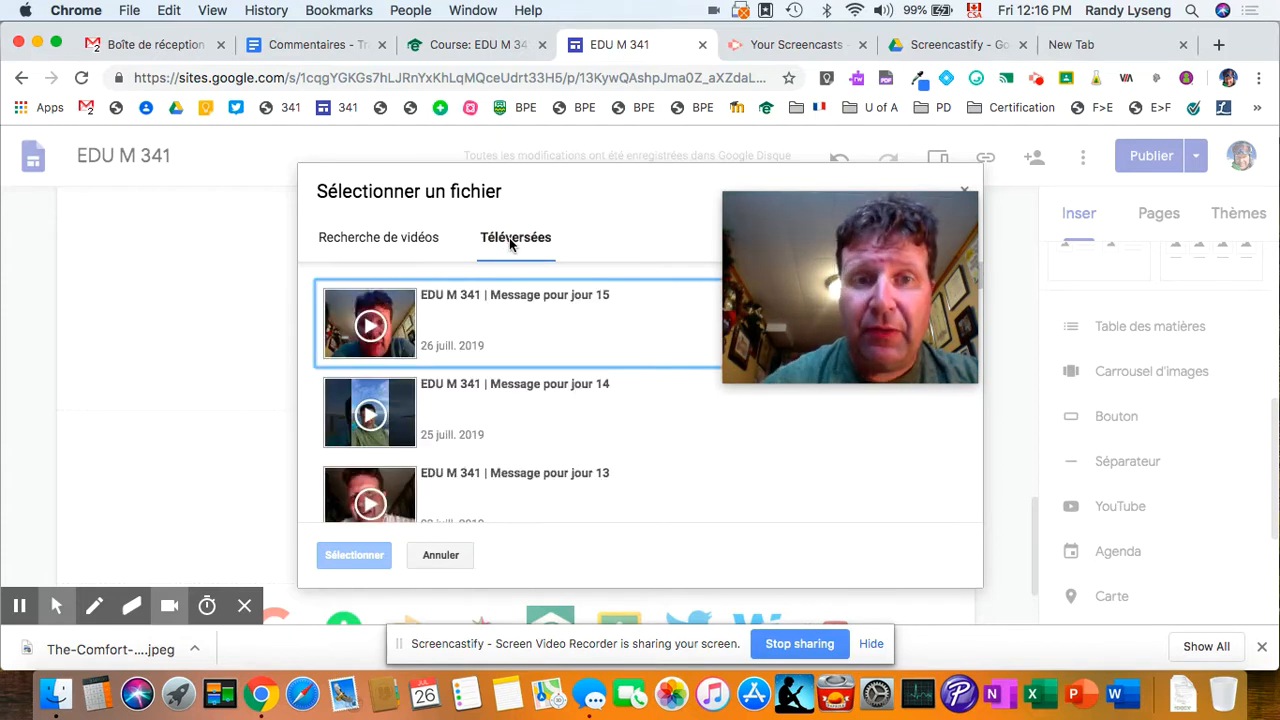
scroll(508, 370, "down", 2)
scroll(508, 370, "down", 3)
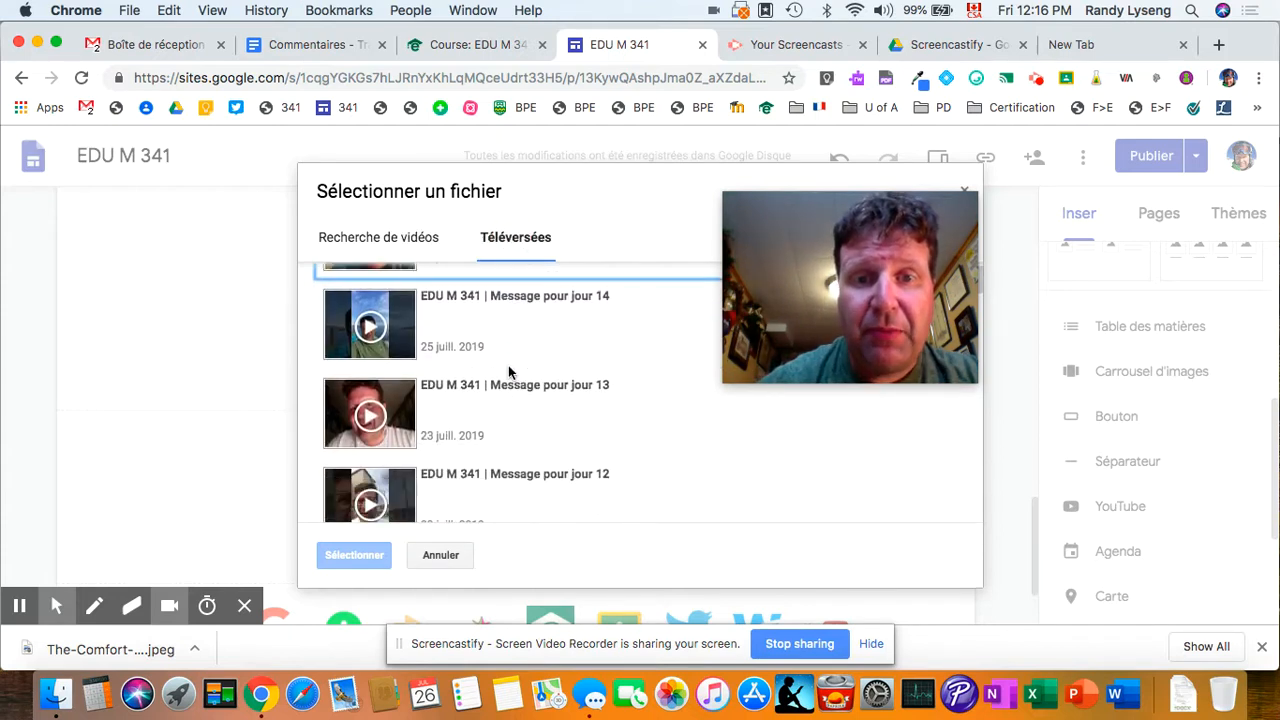
scroll(508, 370, "up", 4)
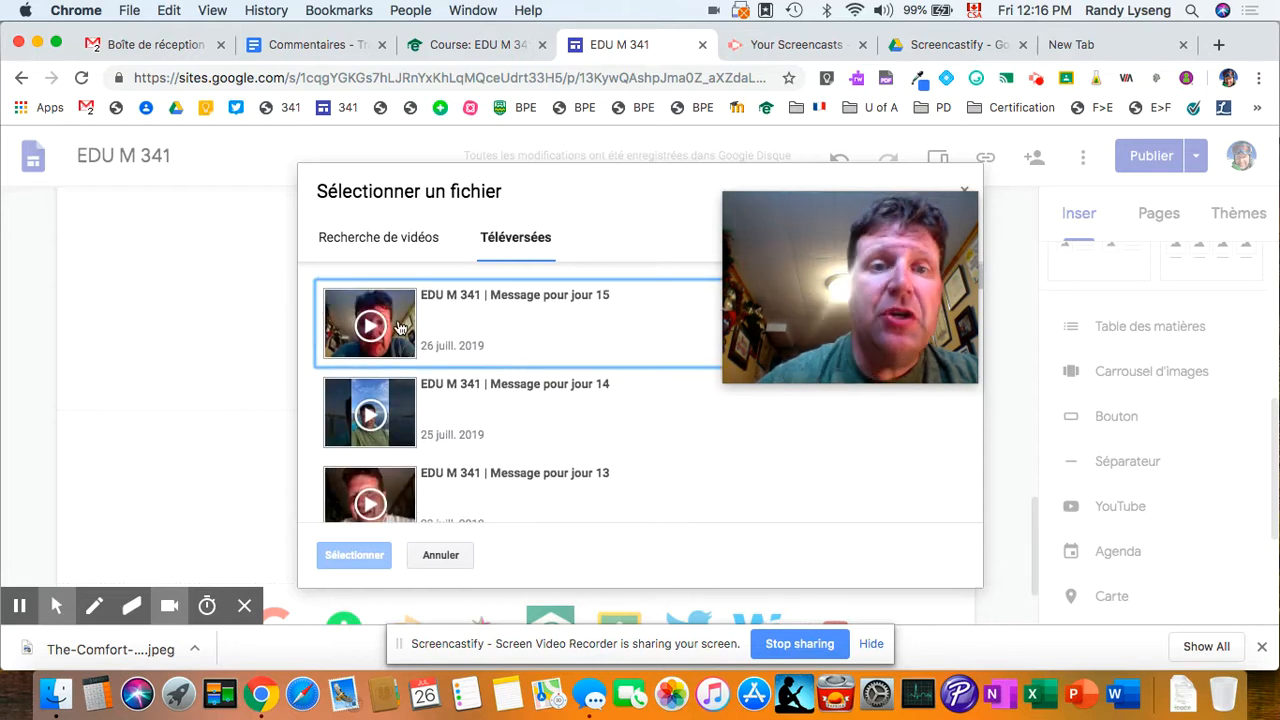
left_click(408, 334)
left_click(354, 554)
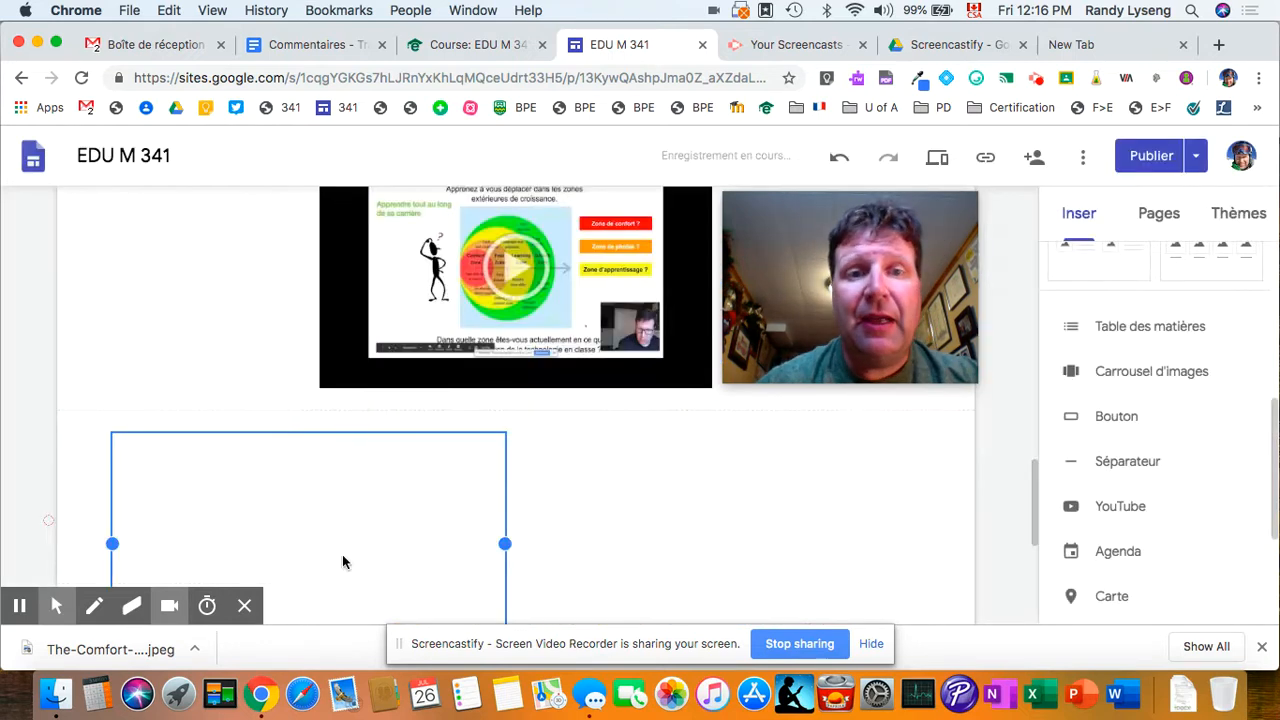
left_click_drag(389, 429, 562, 405)
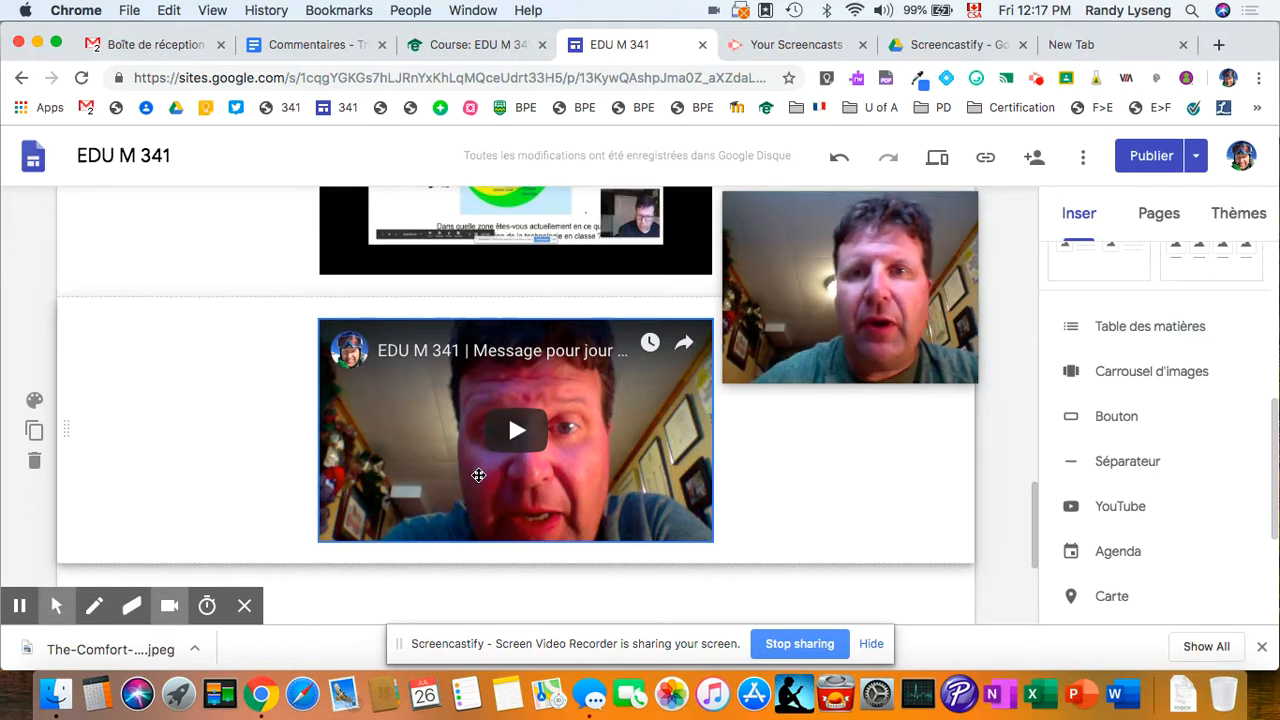
Review the Screencastify recordings page, check the extension's recording status from a new browser tab, and return to the Screencastify Drive folder
left_click(814, 46)
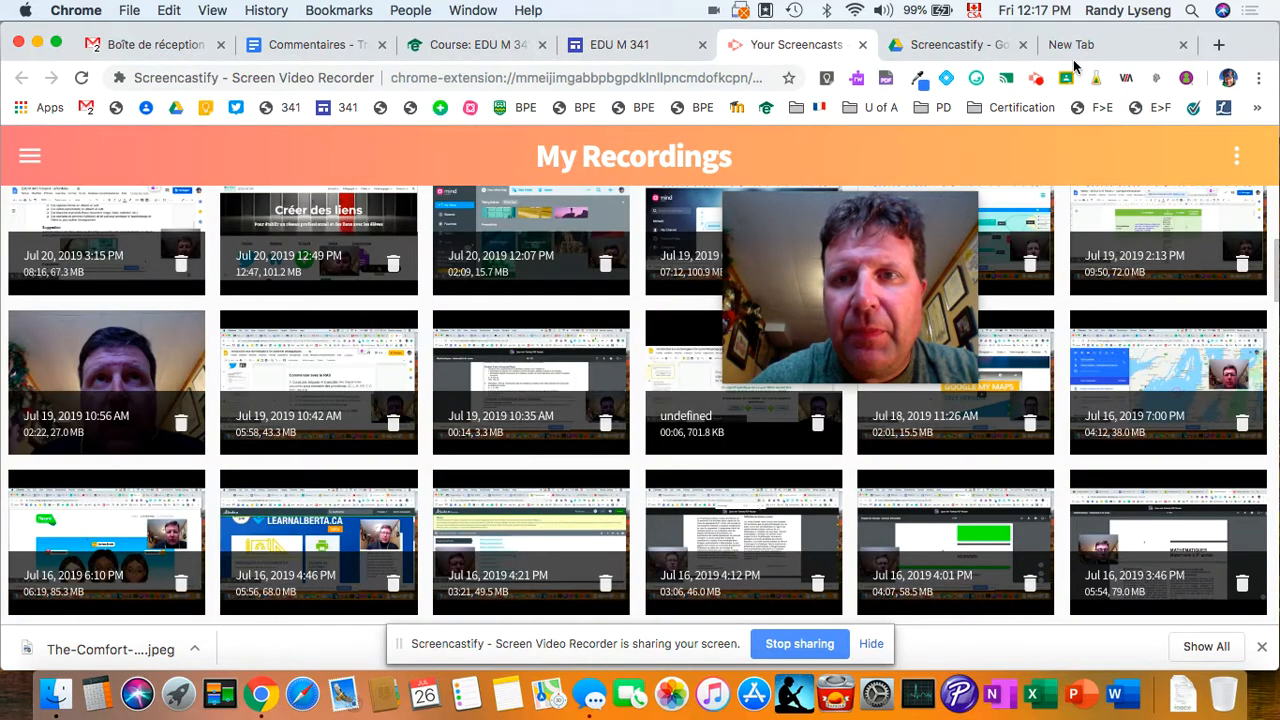
left_click(1218, 46)
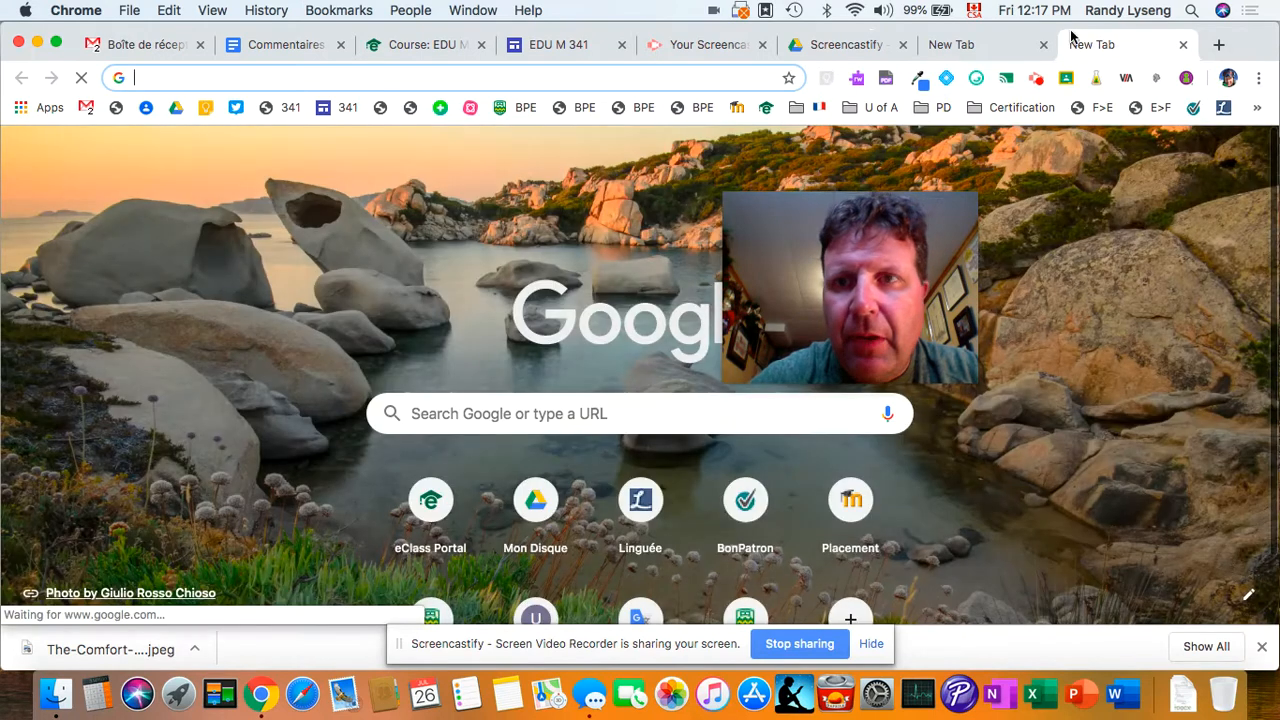
left_click(1037, 80)
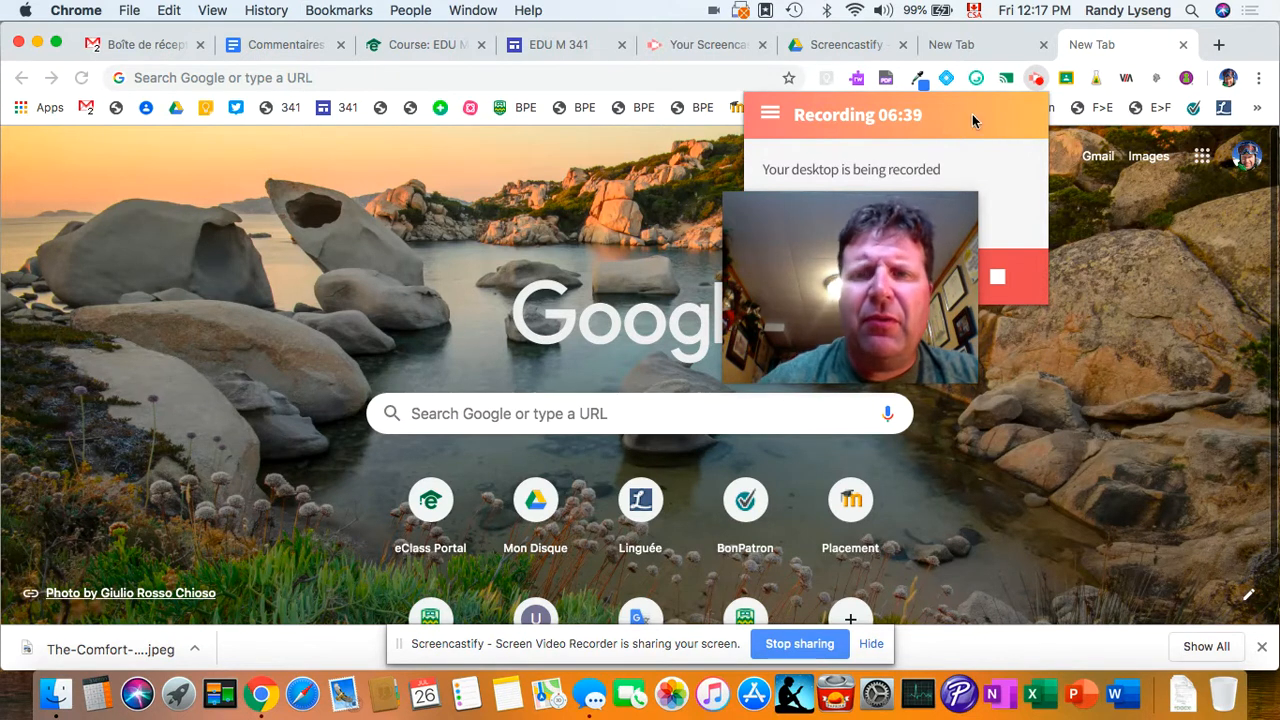
left_click(835, 50)
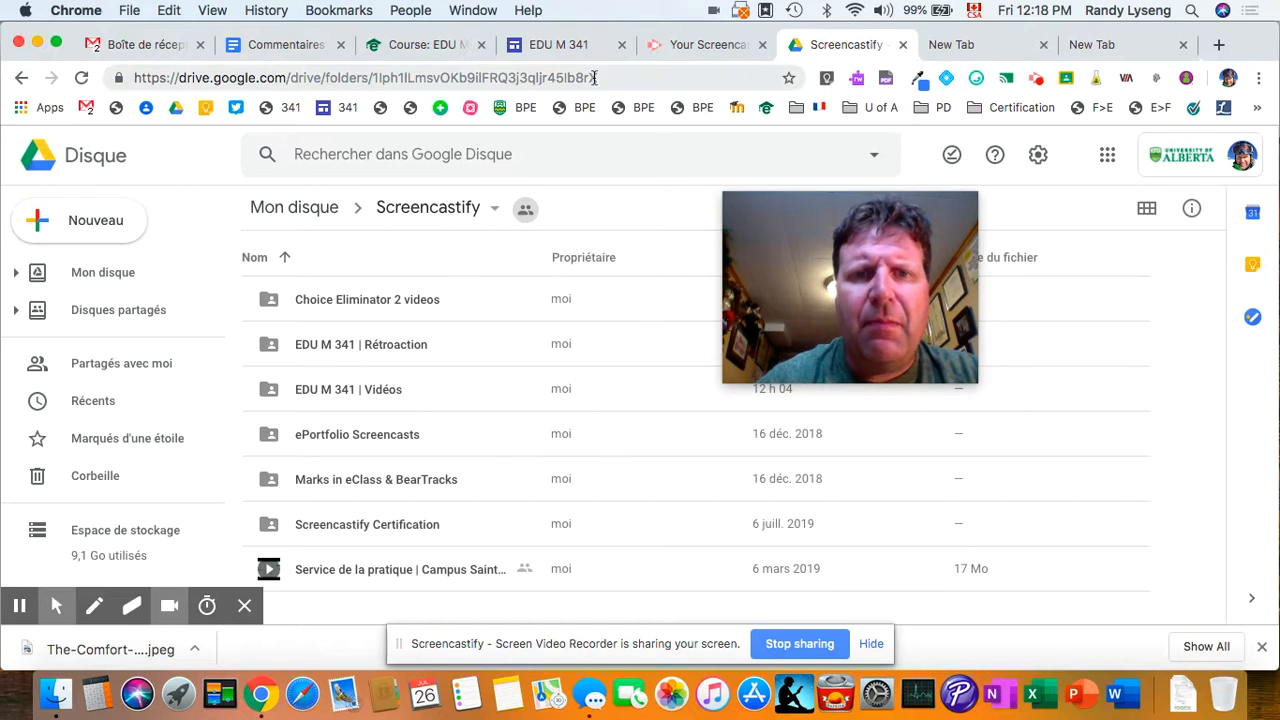